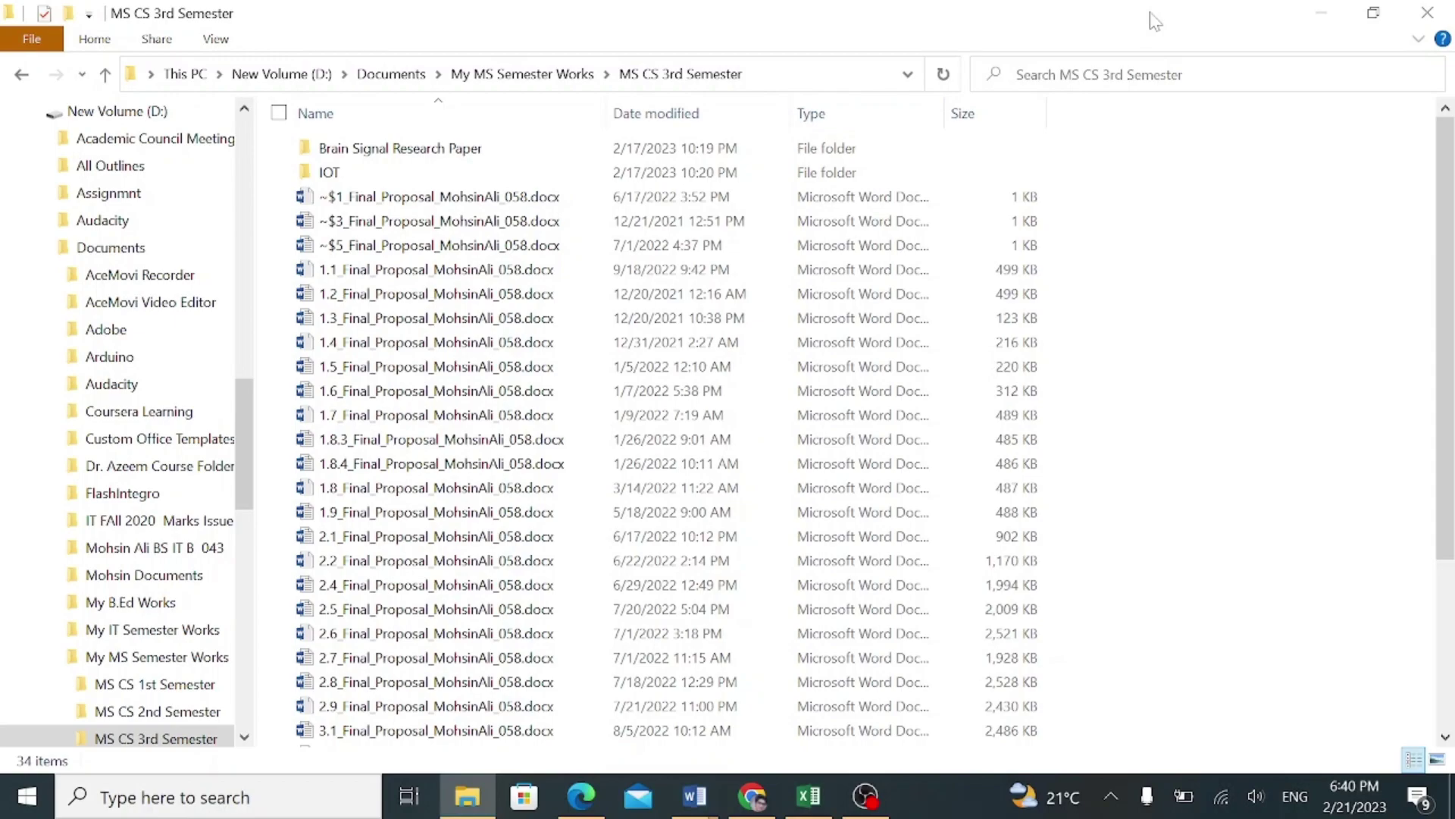
Step: Show a widened file preview pane and look through the 2.1 final proposal Word document in it
key("alt+p")
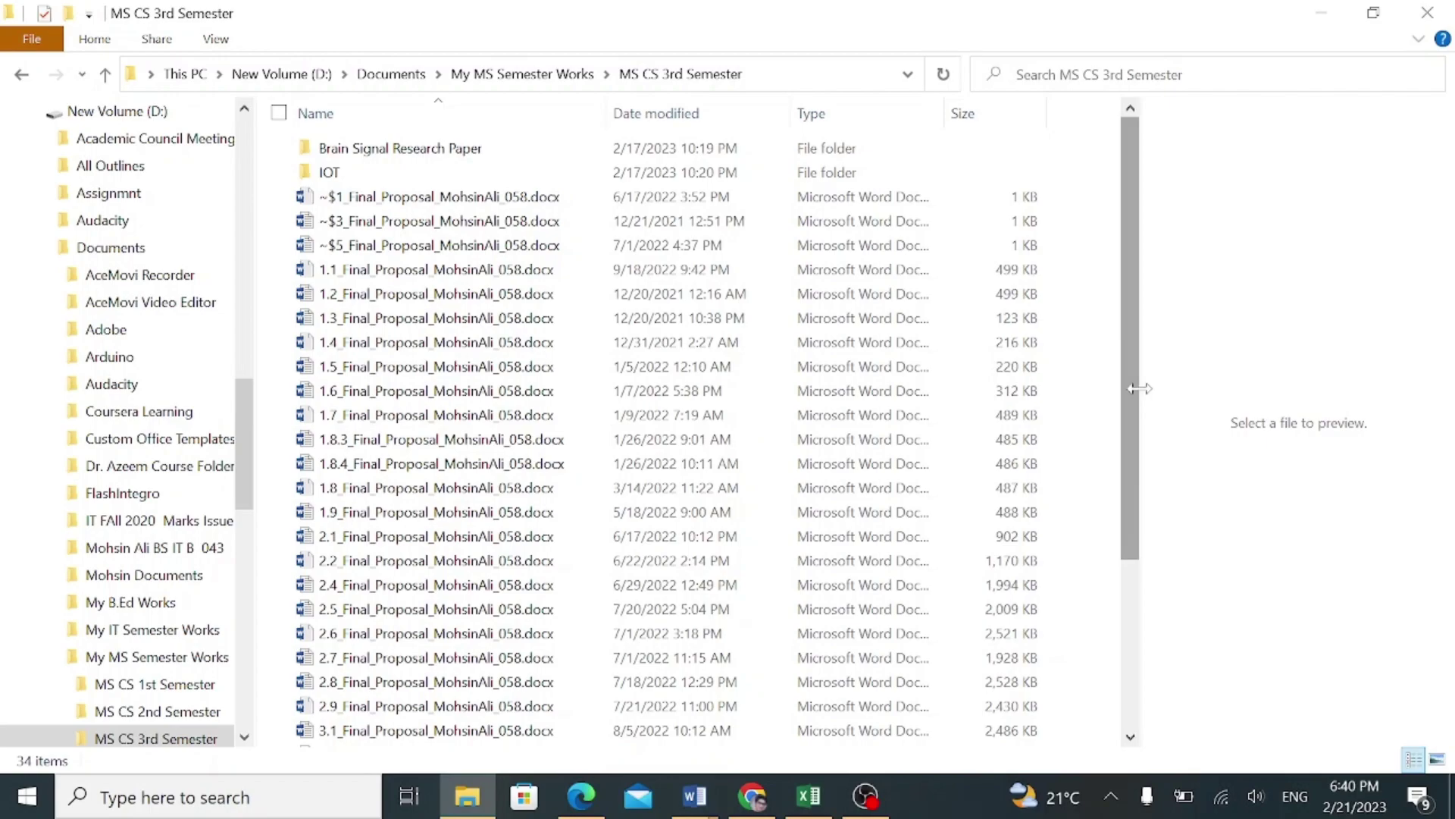
left_click_drag(1137, 387, 909, 363)
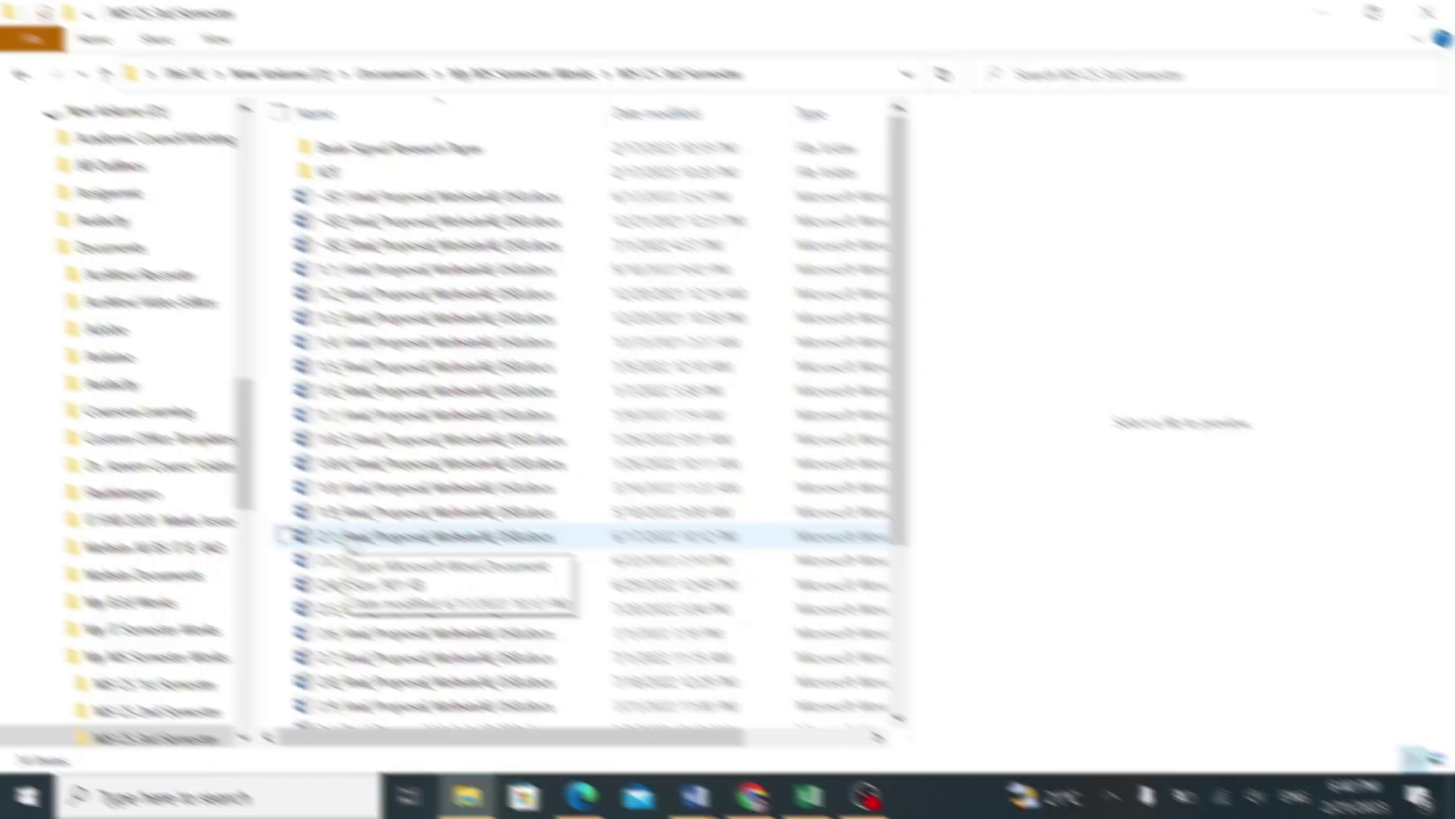
left_click(348, 540)
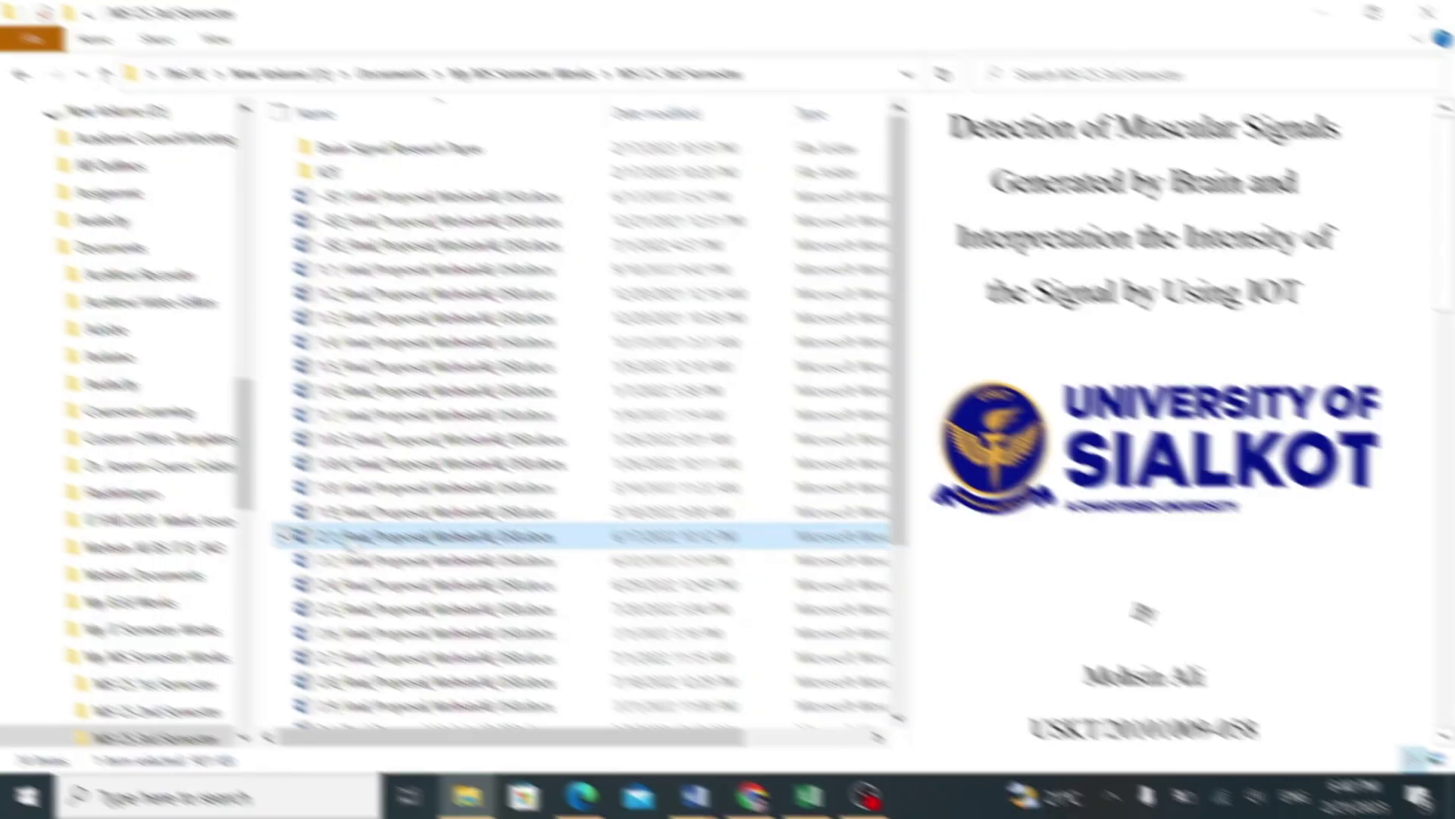
scroll(1187, 383, "down", 8)
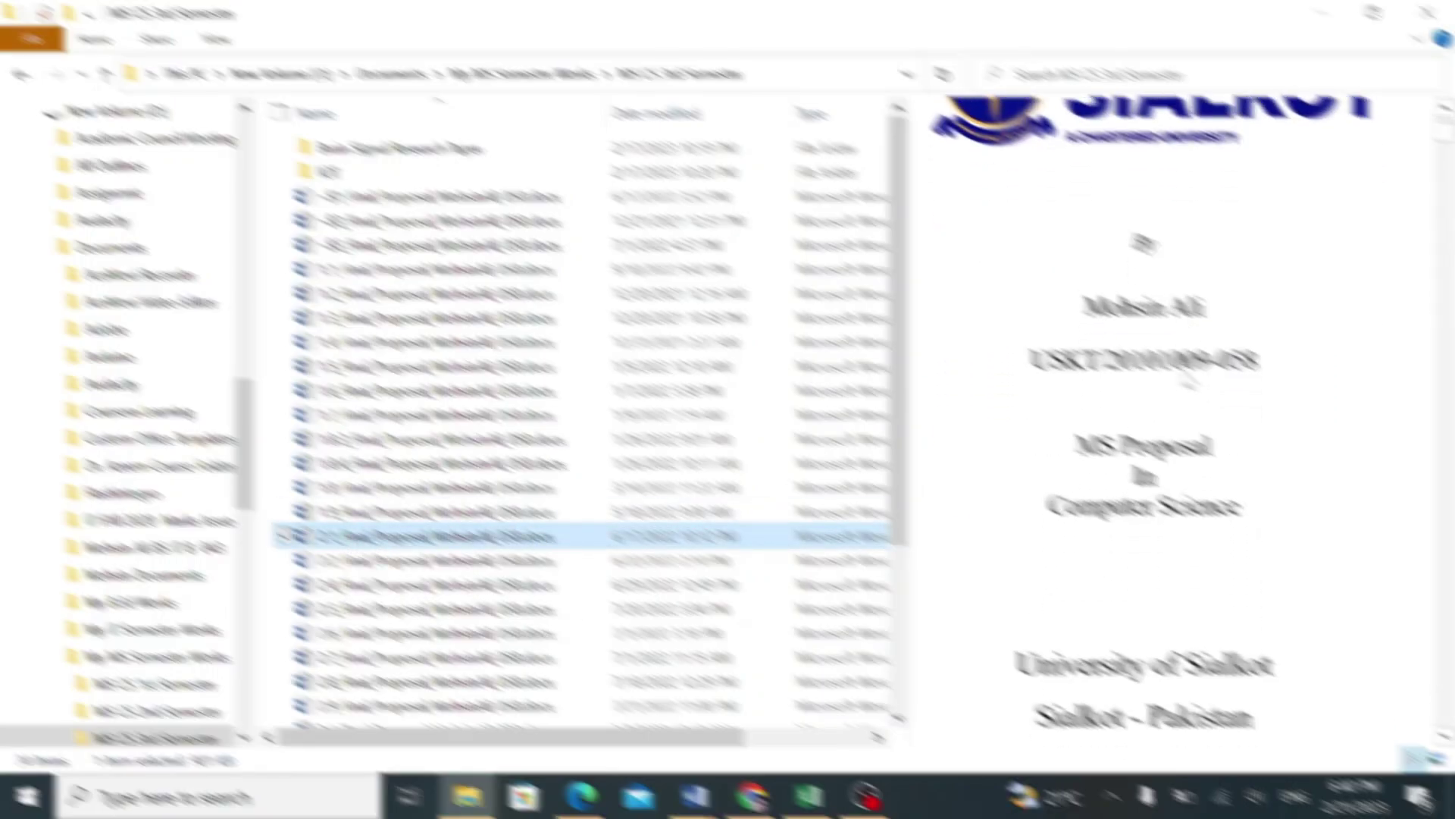
scroll(1184, 391, "down", 10)
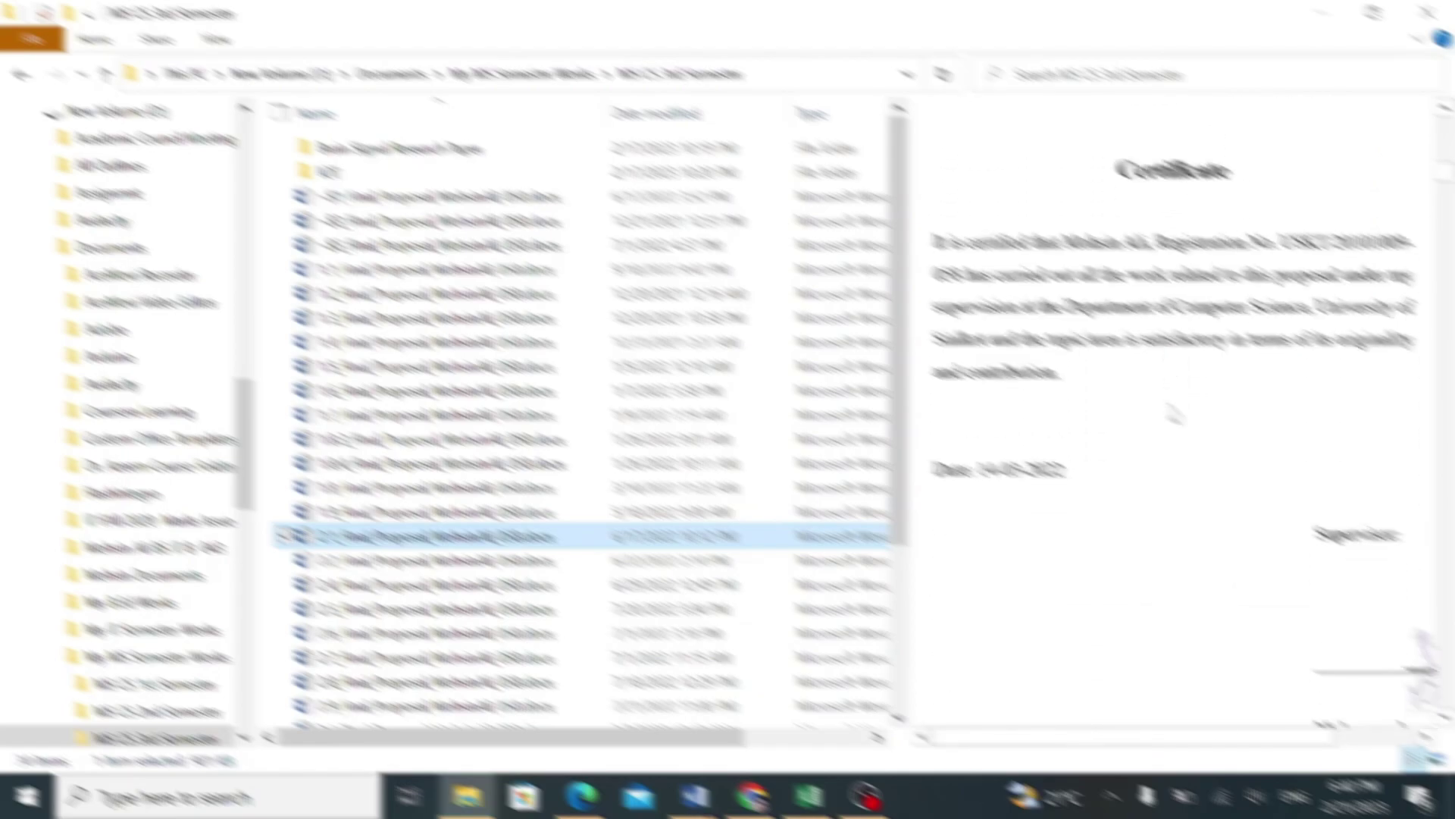
Step: Preview the 2.5 final proposal Word document from its title page through to the Certificate page
left_click(436, 610)
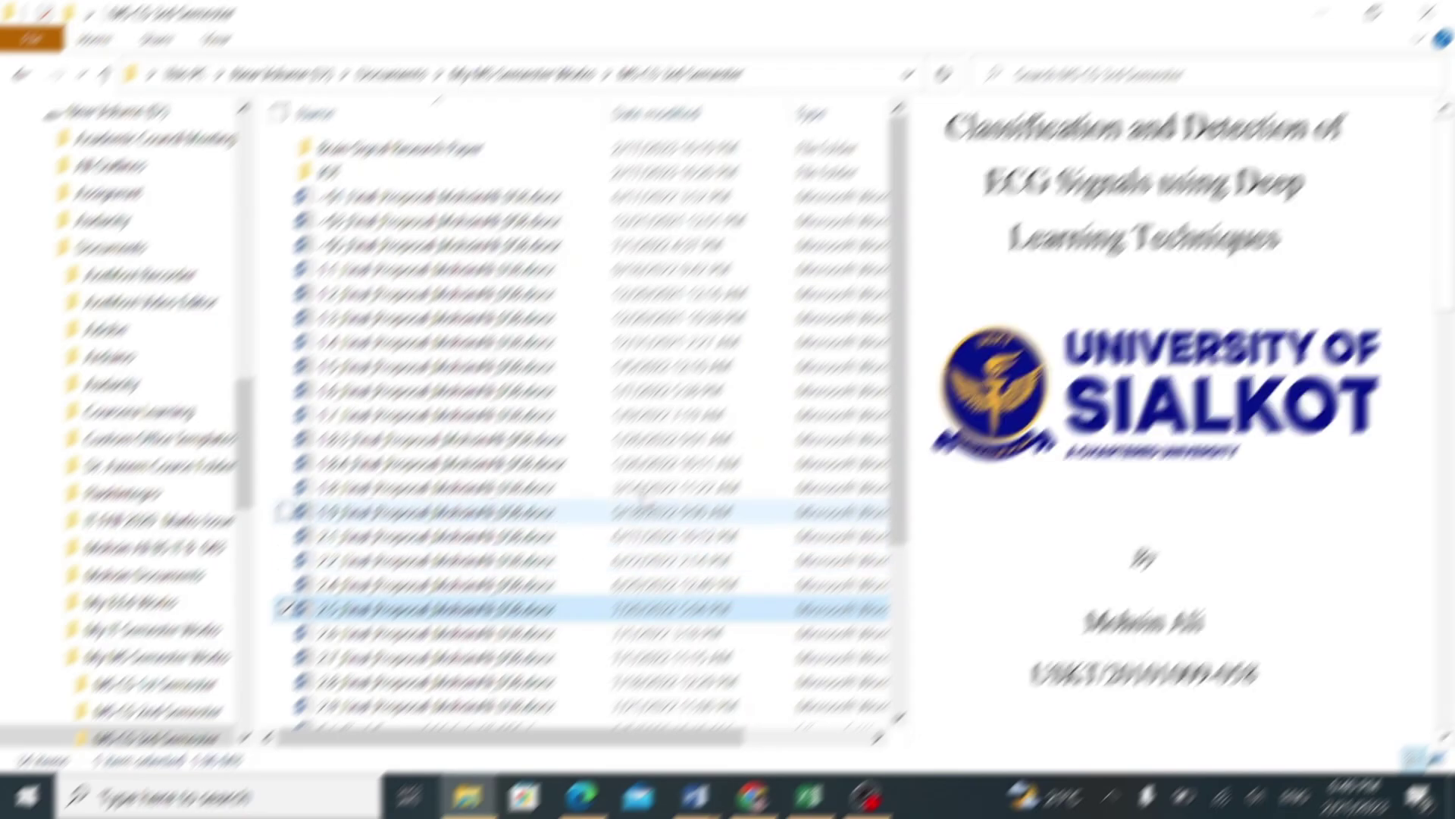
scroll(997, 271, "down", 10)
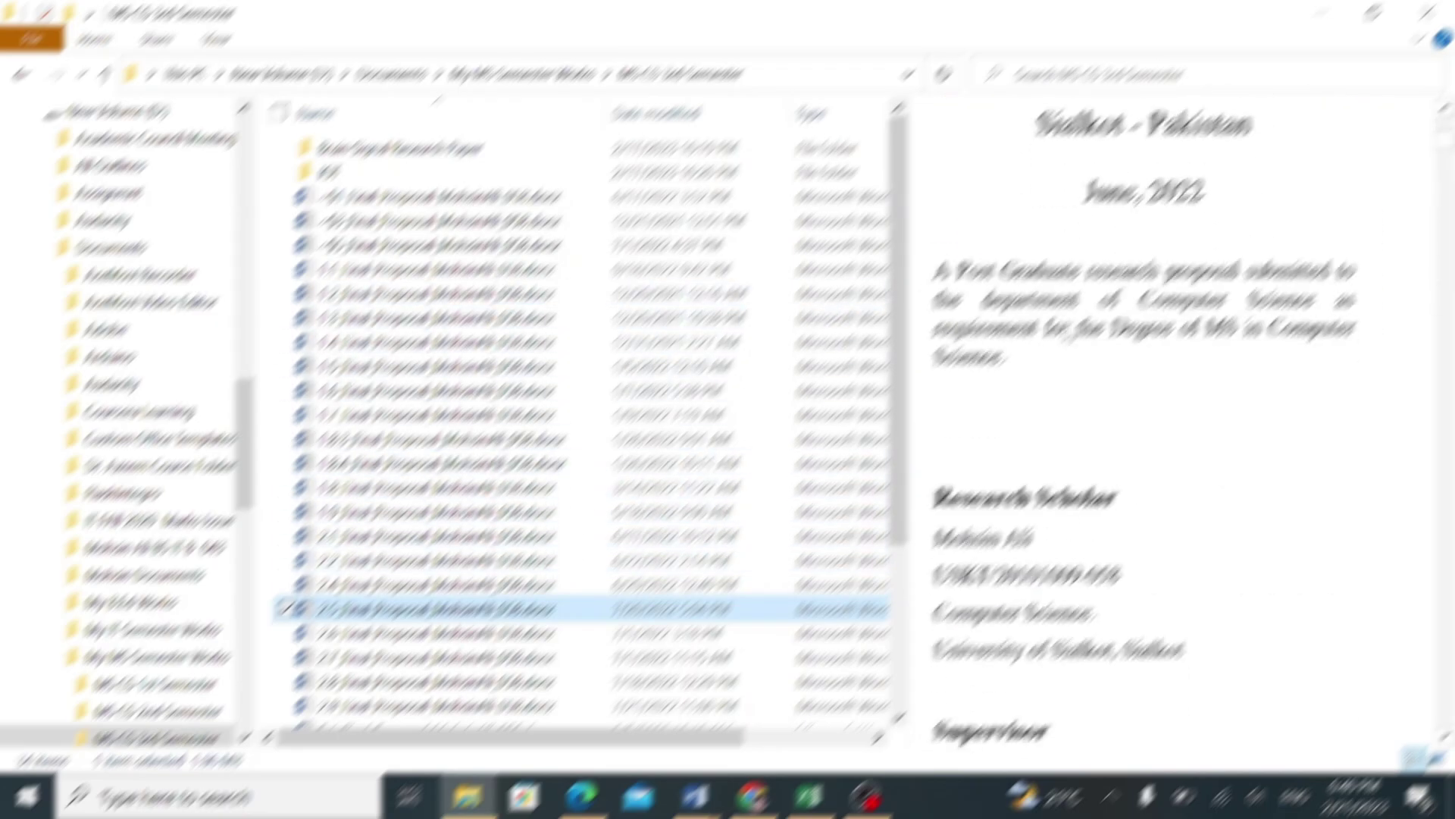
scroll(921, 288, "down", 15)
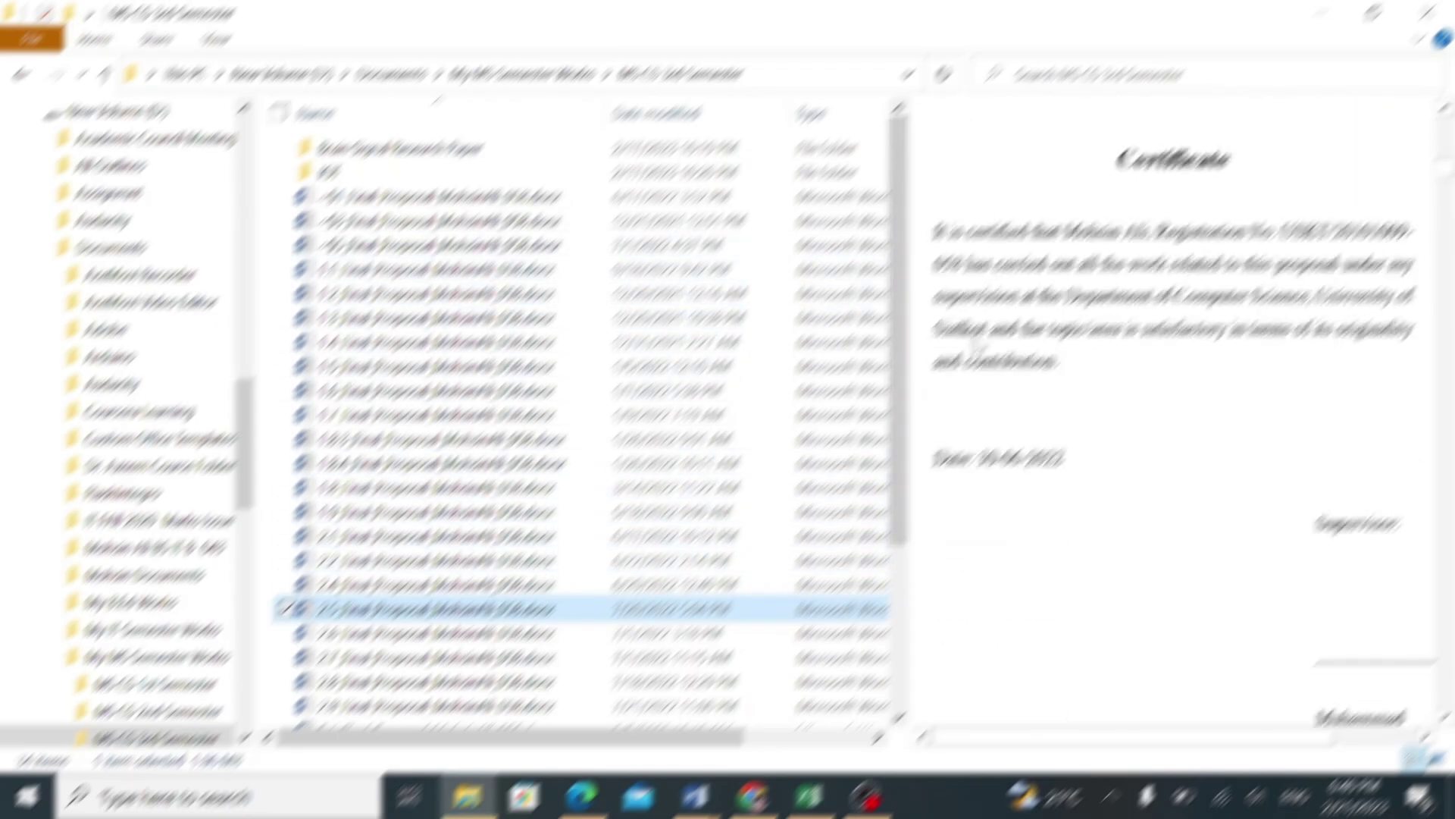
Step: Preview the final thesis PDF near the end of the file list, looking as far as the Abstract page
scroll(455, 455, "down", 3)
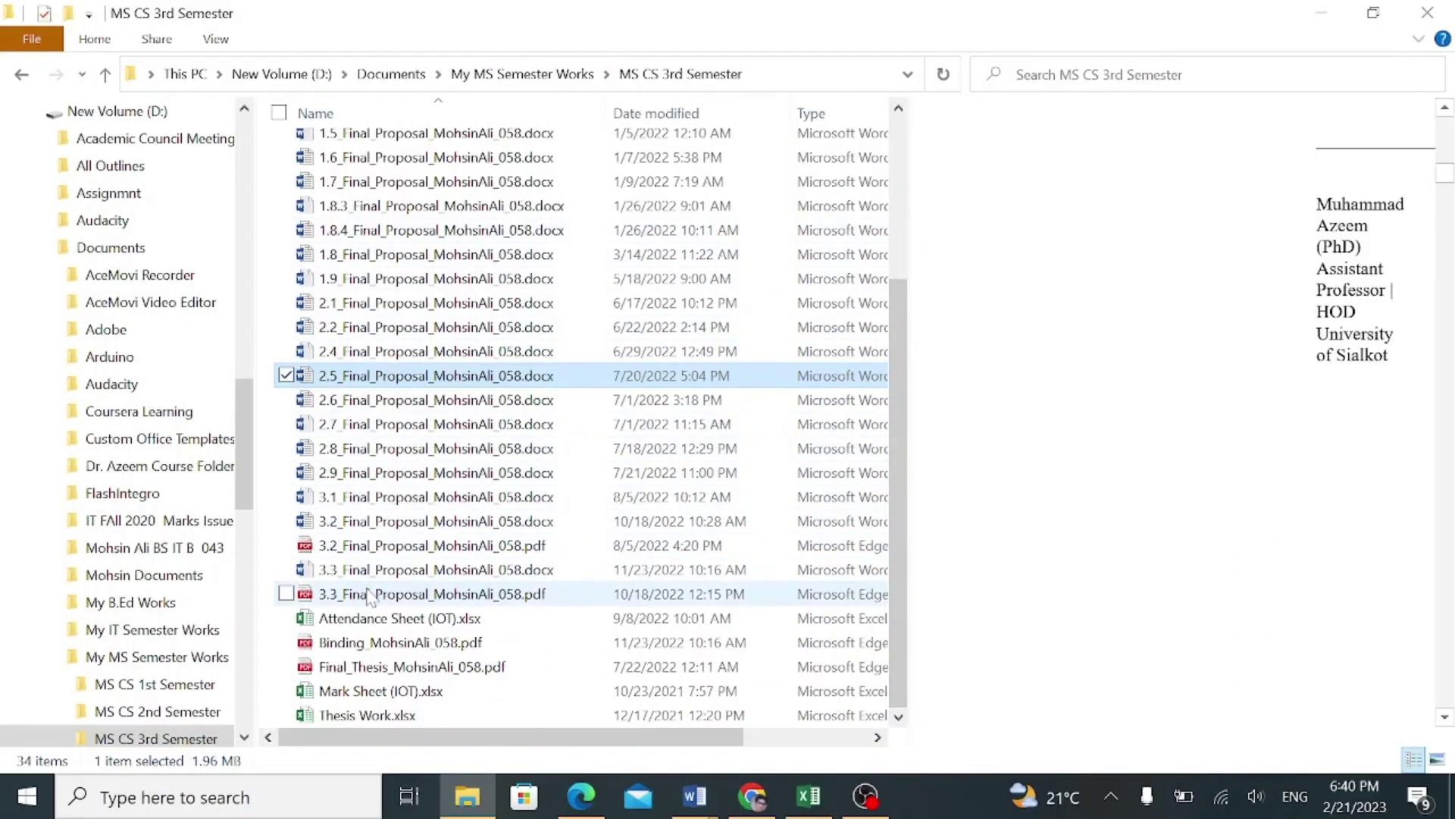
left_click(388, 668)
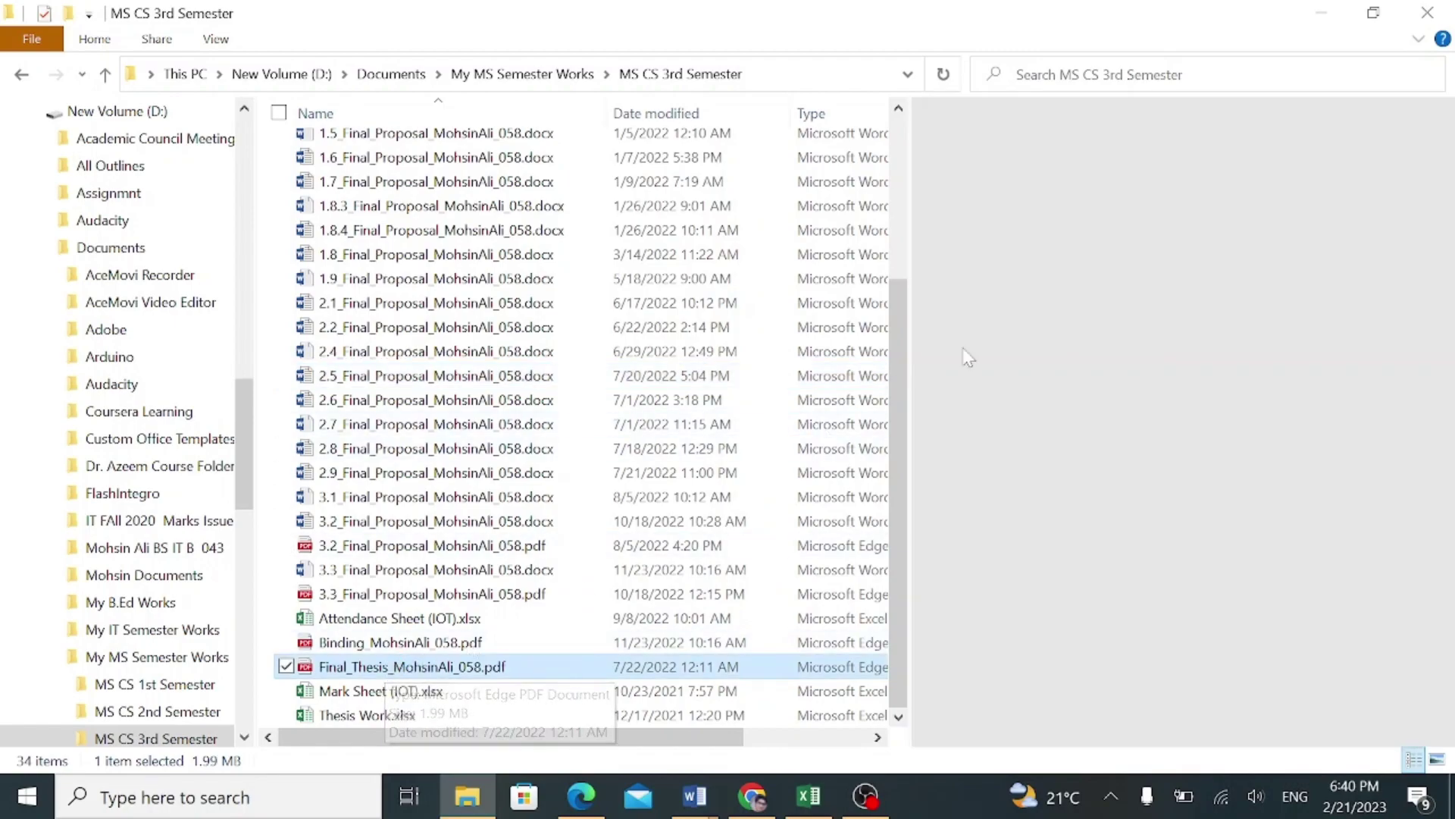
scroll(1111, 243, "down", 10)
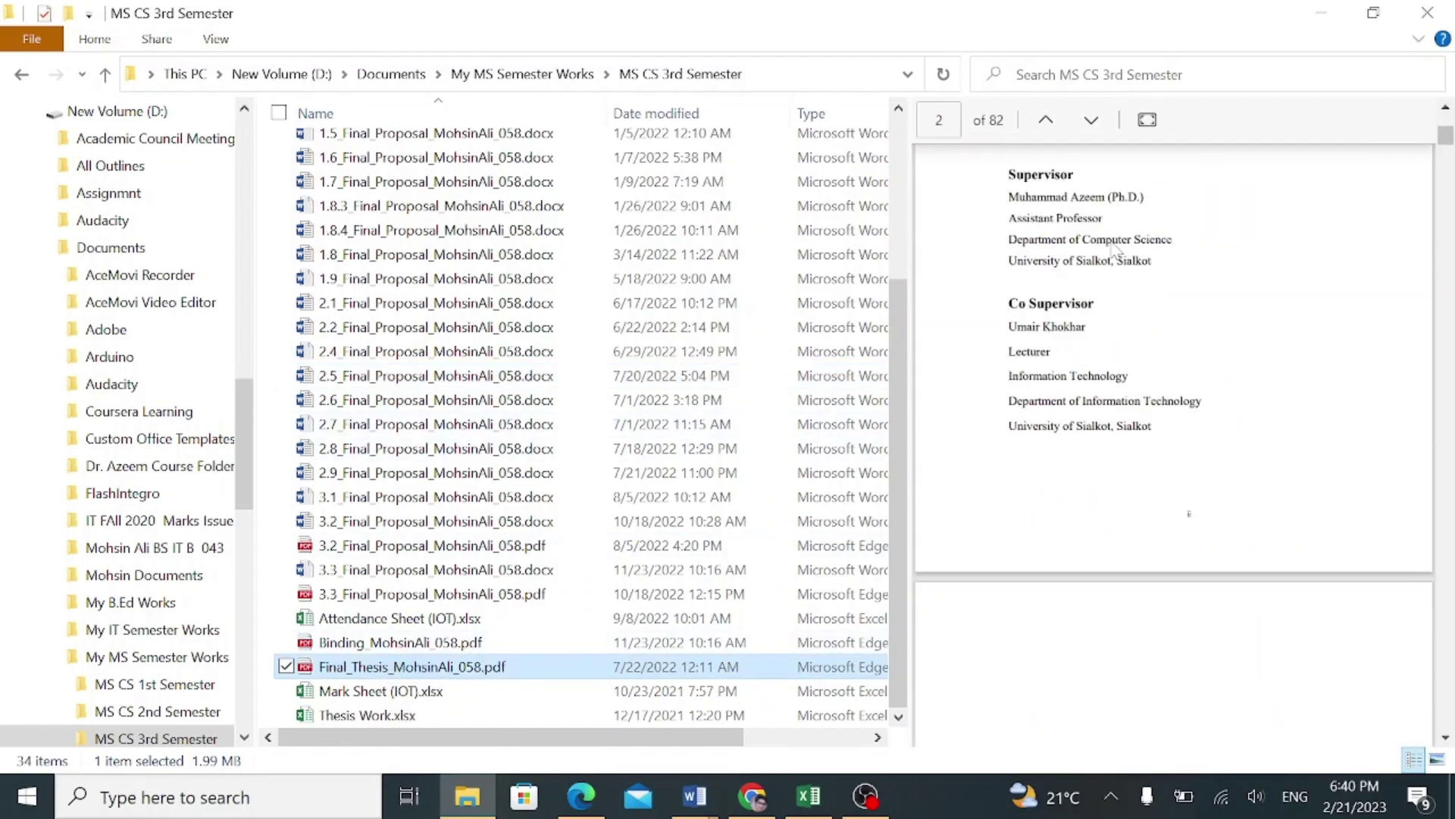
scroll(1110, 256, "down", 12)
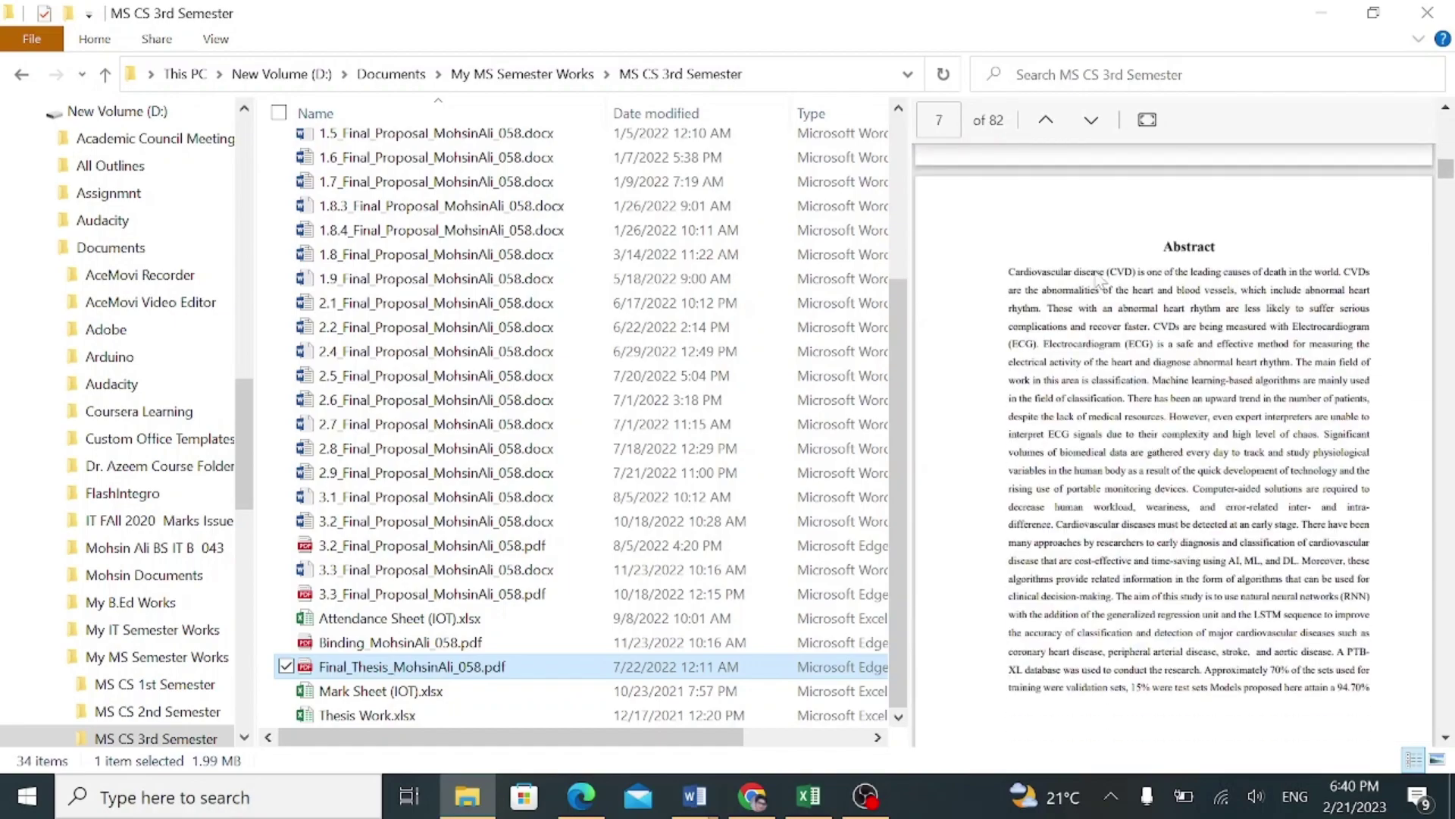
scroll(1099, 285, "up", 6)
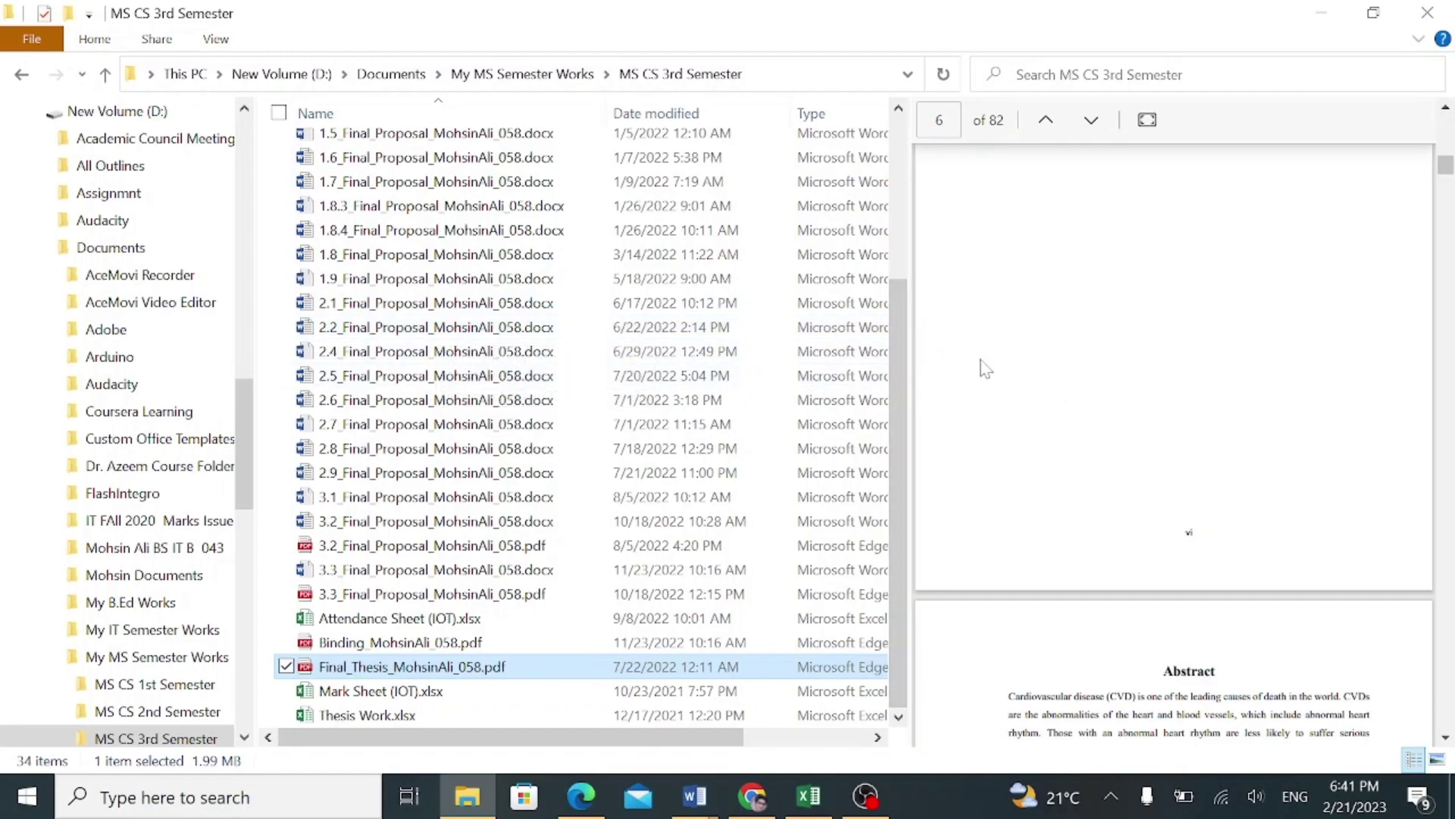
Step: Preview the 1.9 final proposal Word document as far as the Certificate page and hide the preview pane
left_click(384, 277)
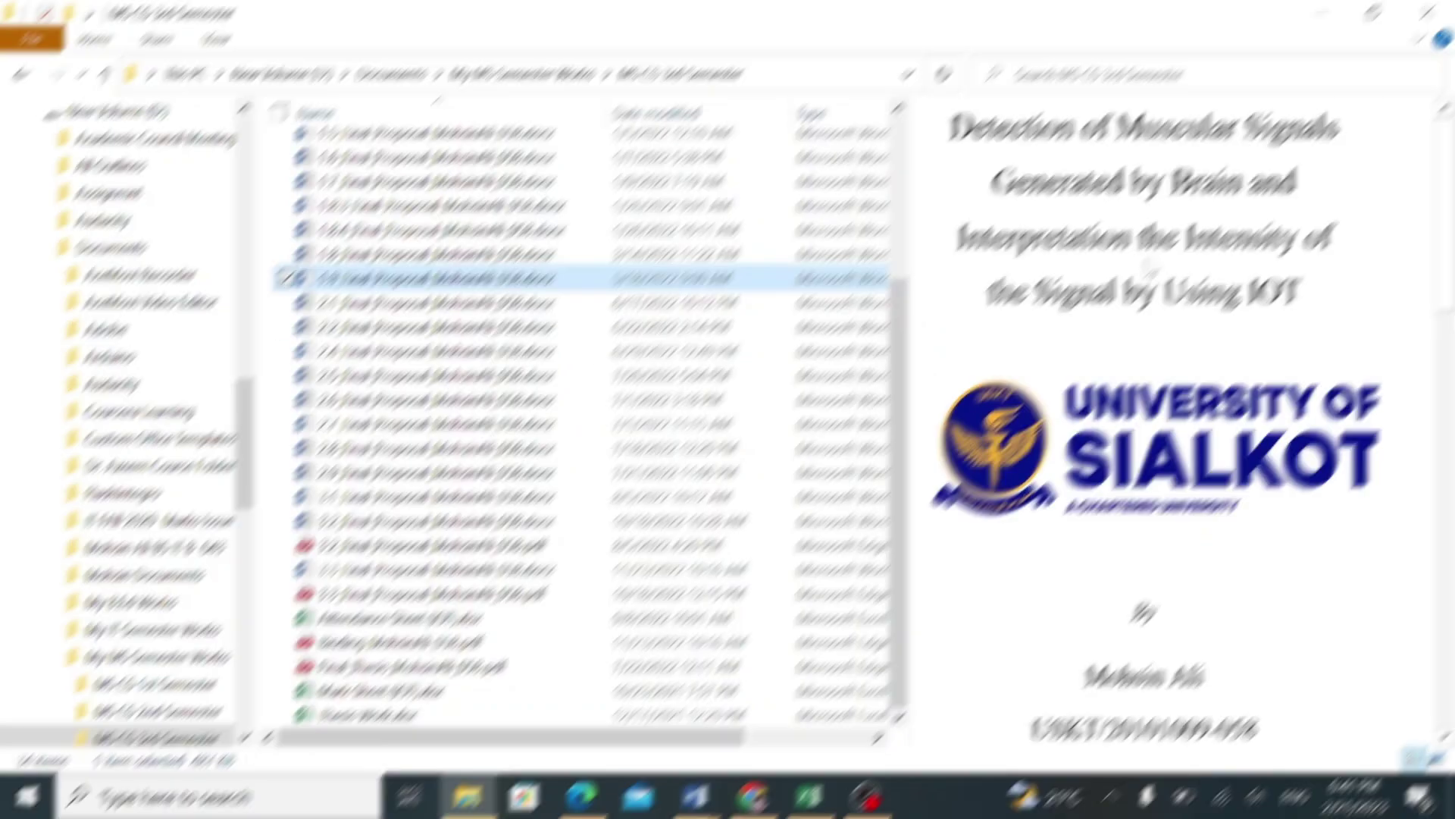
scroll(1148, 265, "down", 15)
scroll(1143, 252, "down", 5)
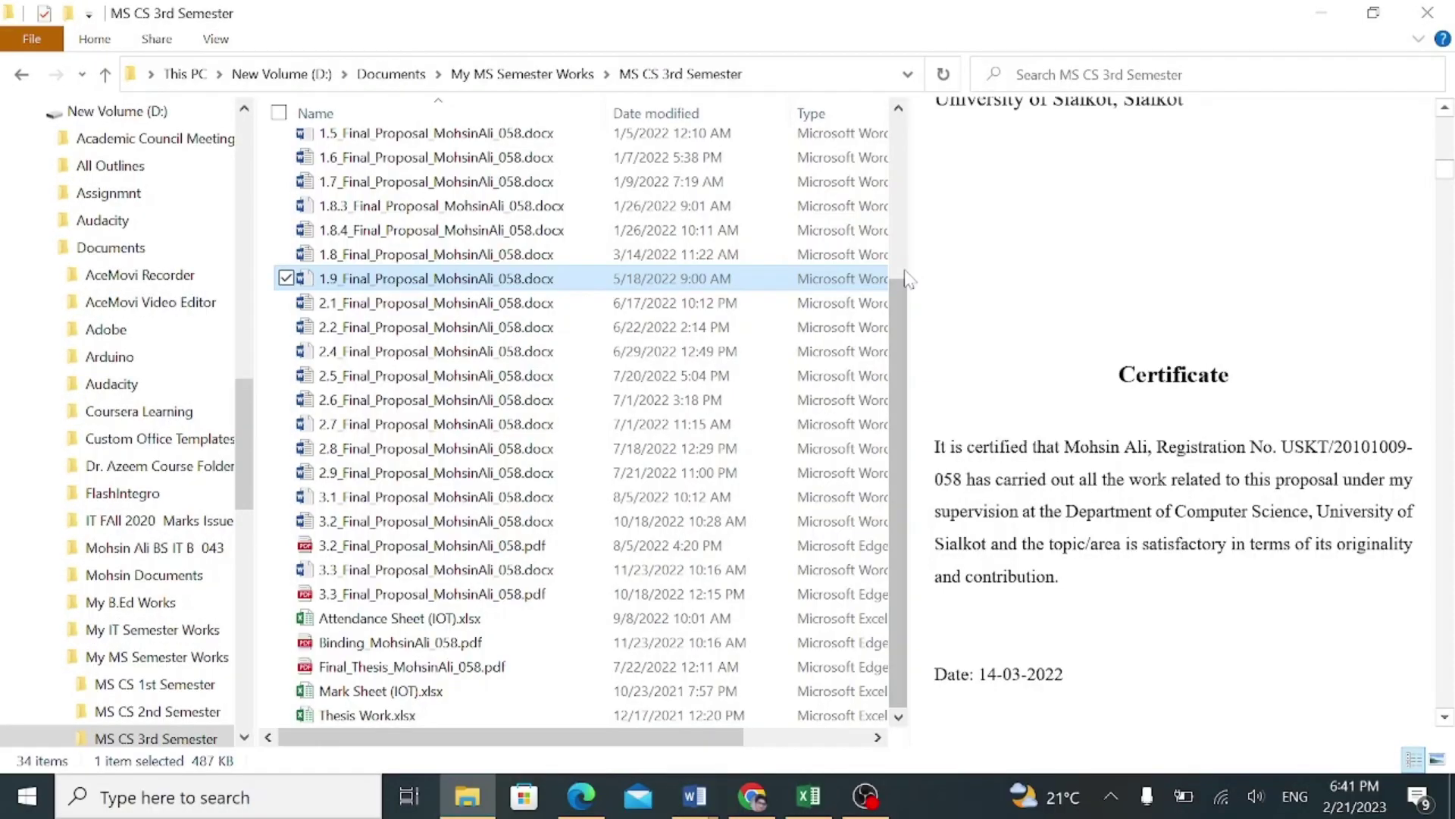
key("alt+p")
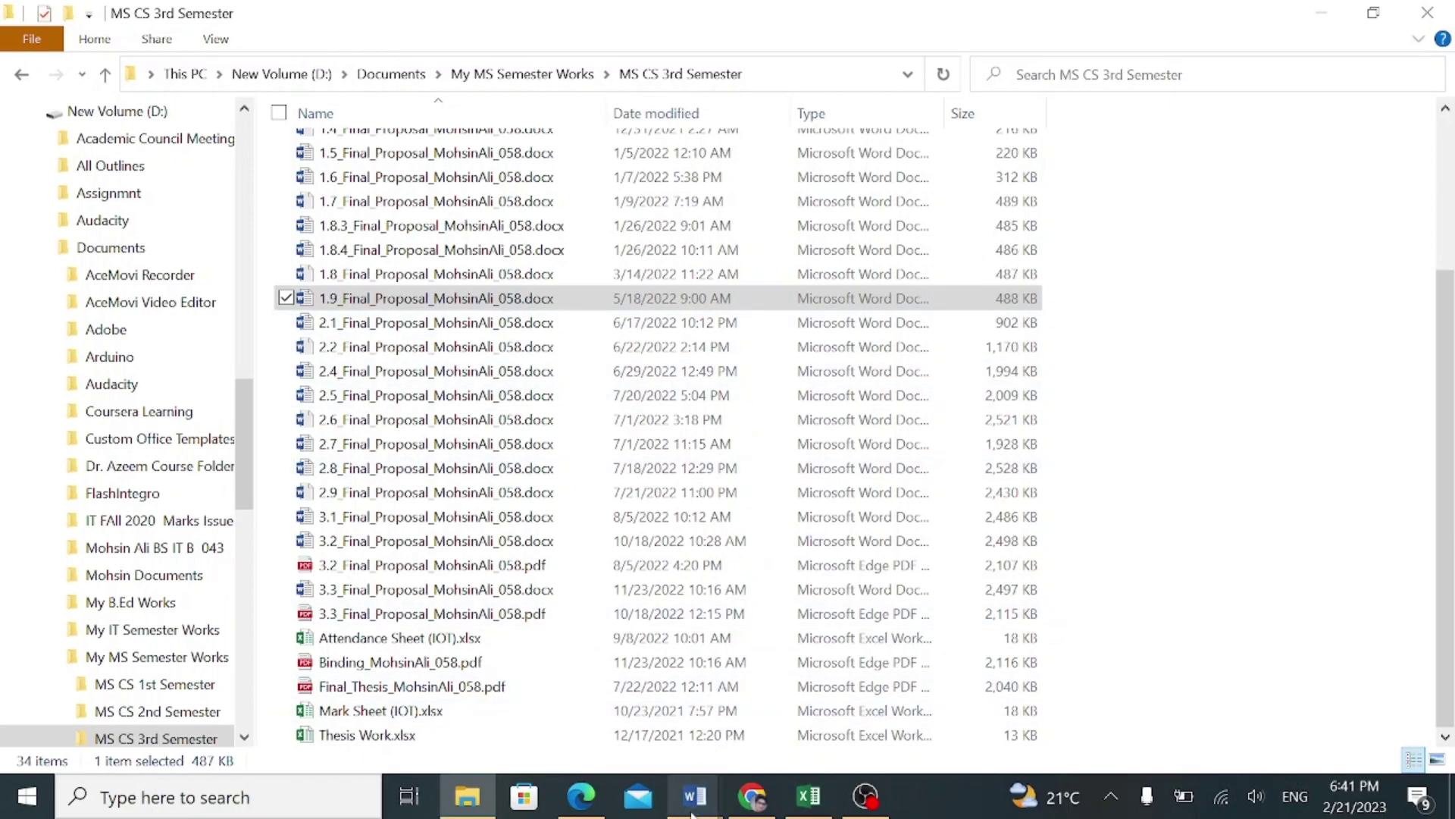
Step: Switch to the blank Word document and insert red heart, thumbs-up, smiling, unamused and facepalm emojis from the Windows emoji picker
mouse_move(698, 813)
left_click(806, 720)
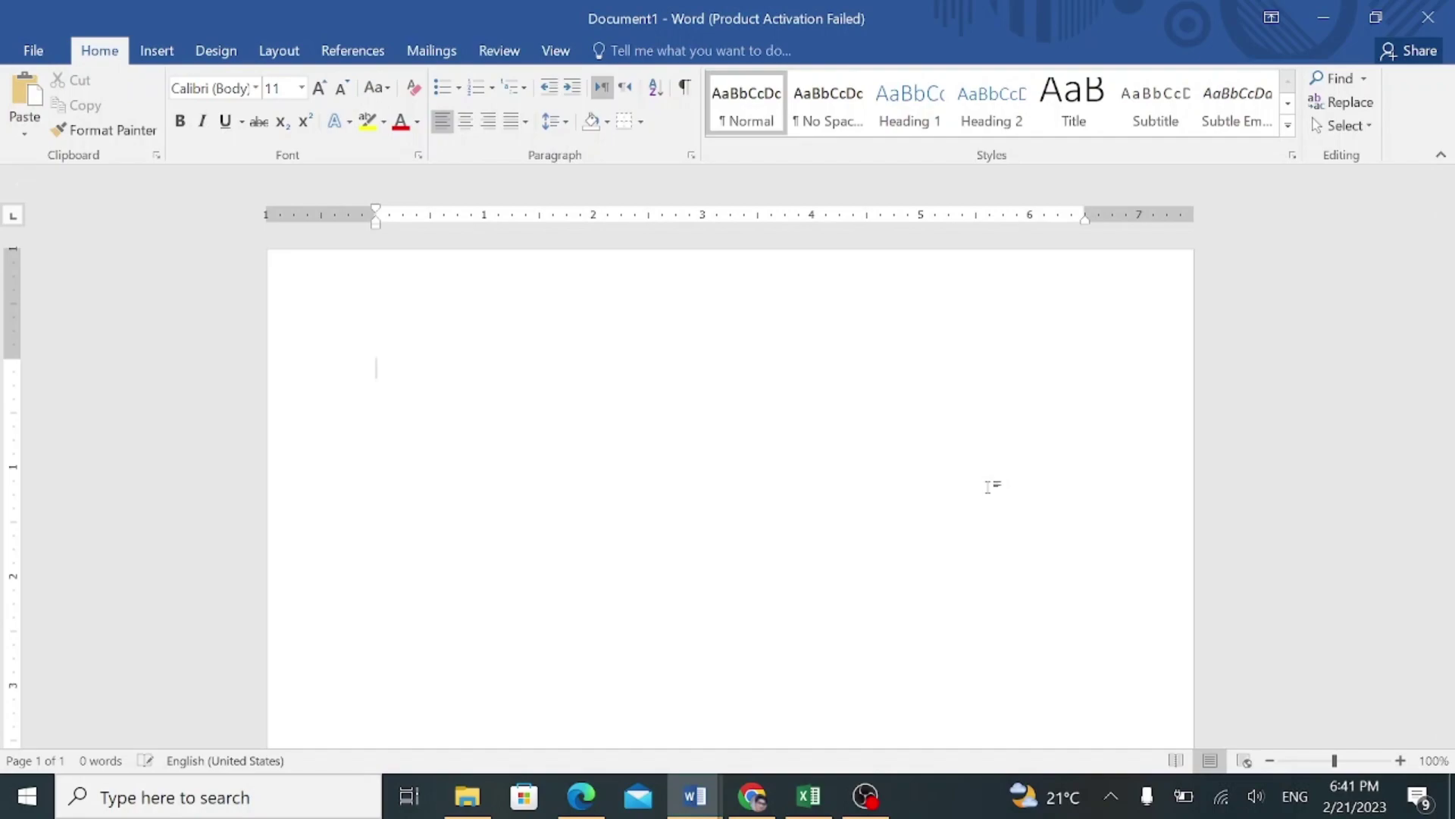
key("super+period")
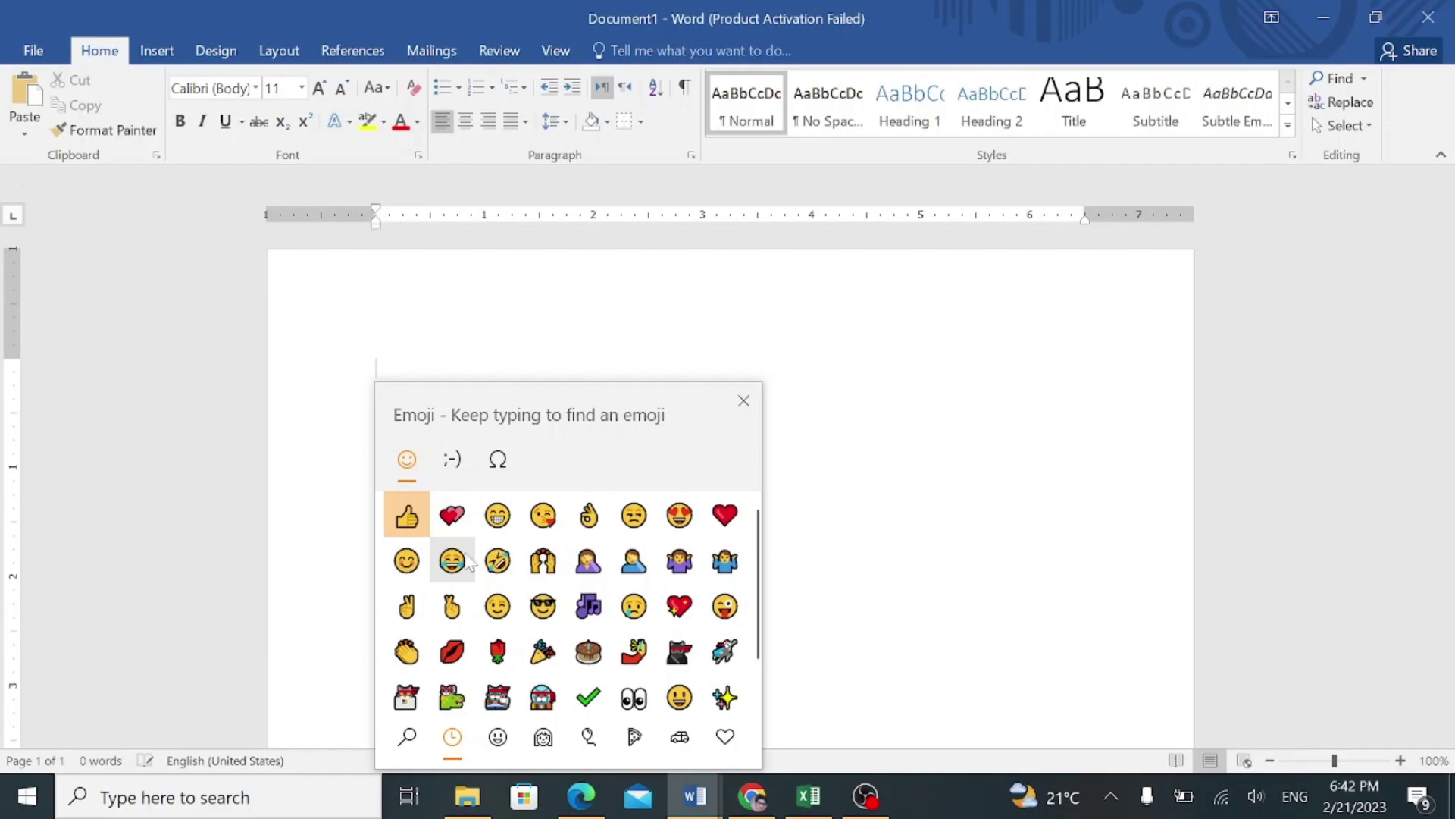
left_click(716, 520)
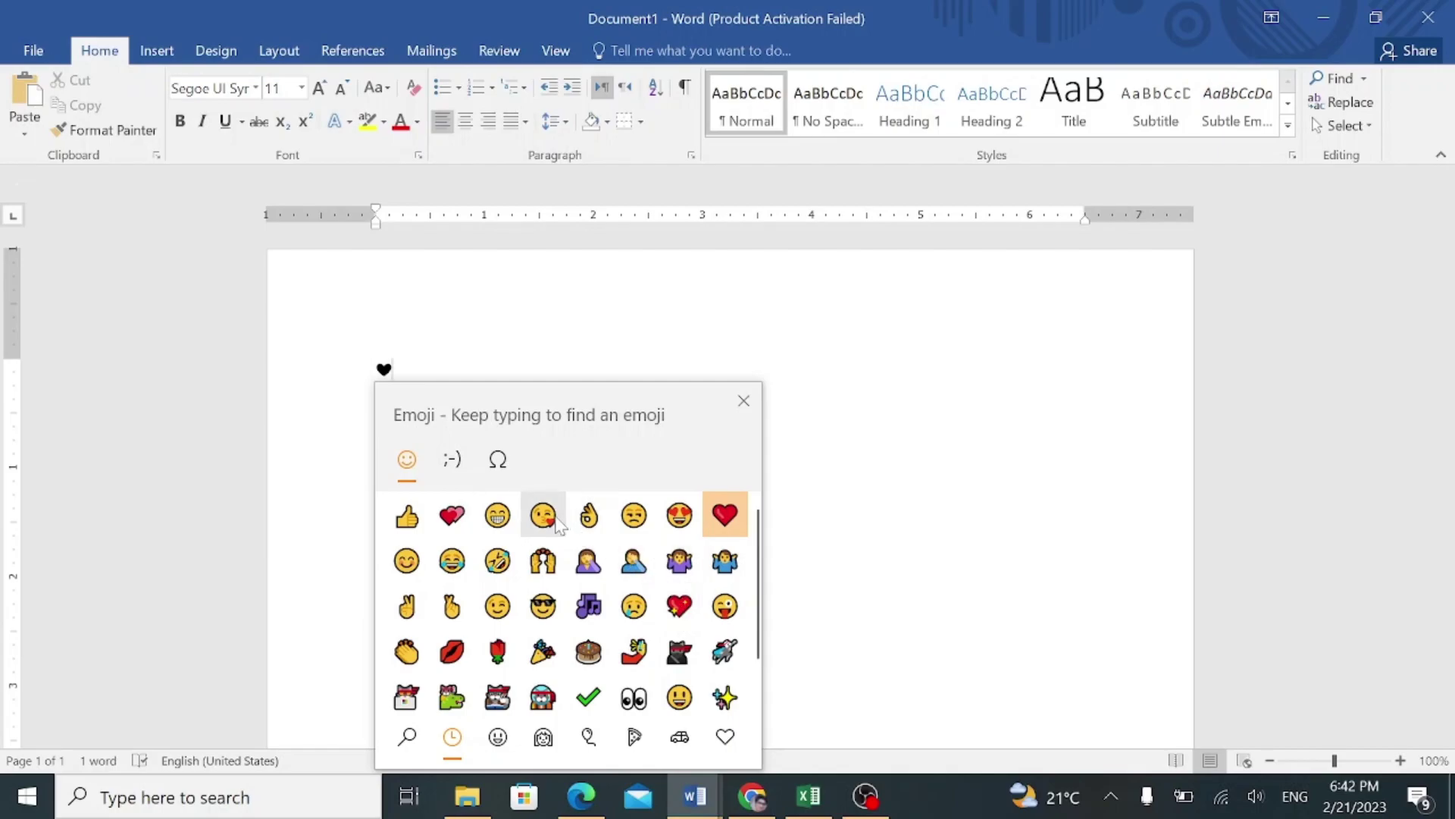
left_click(423, 528)
left_click(406, 561)
left_click(633, 515)
left_click(634, 561)
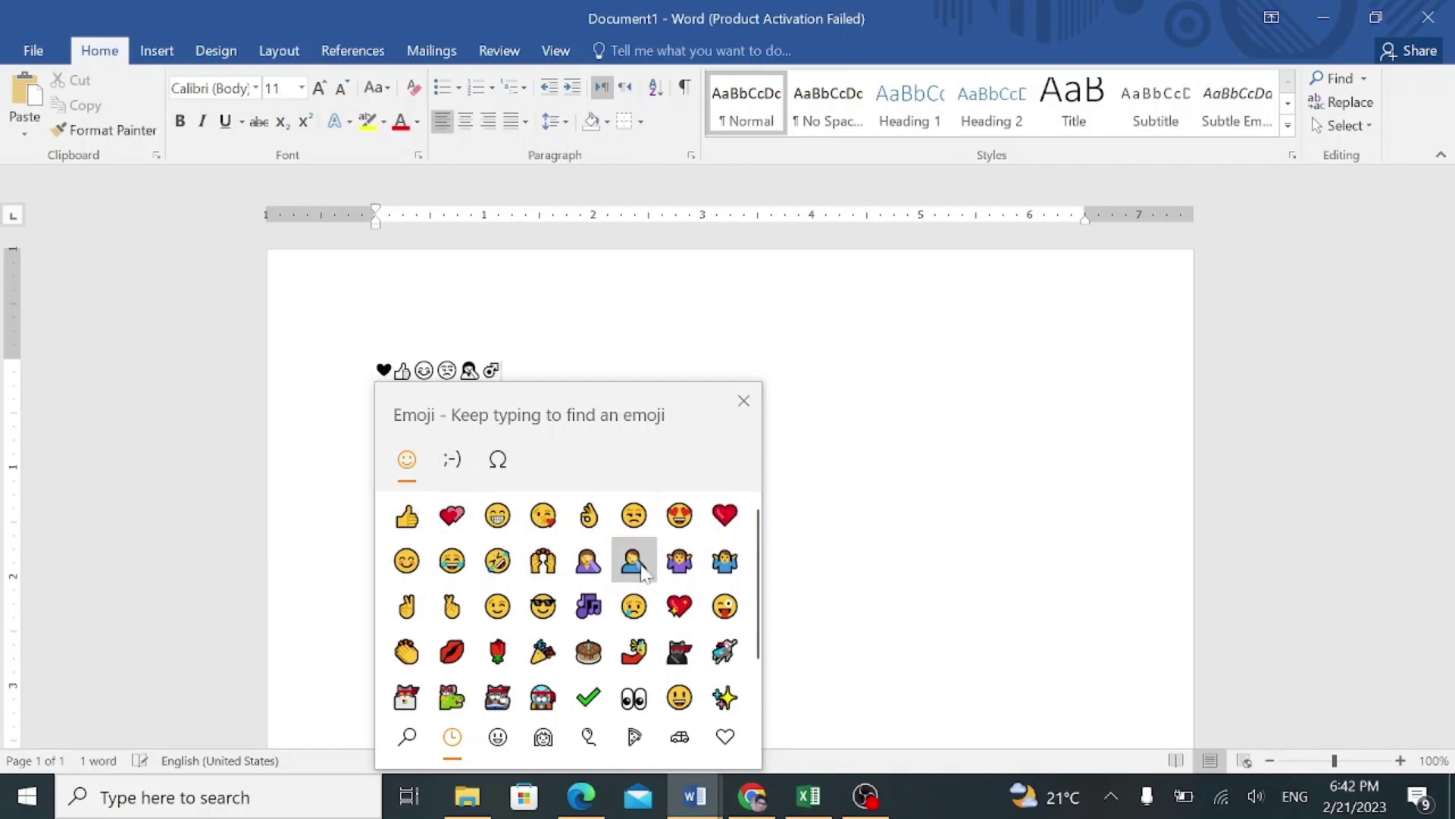
left_click(633, 606)
Step: Enlarge the whole line of emojis to font size 24
left_click_drag(377, 373, 518, 386)
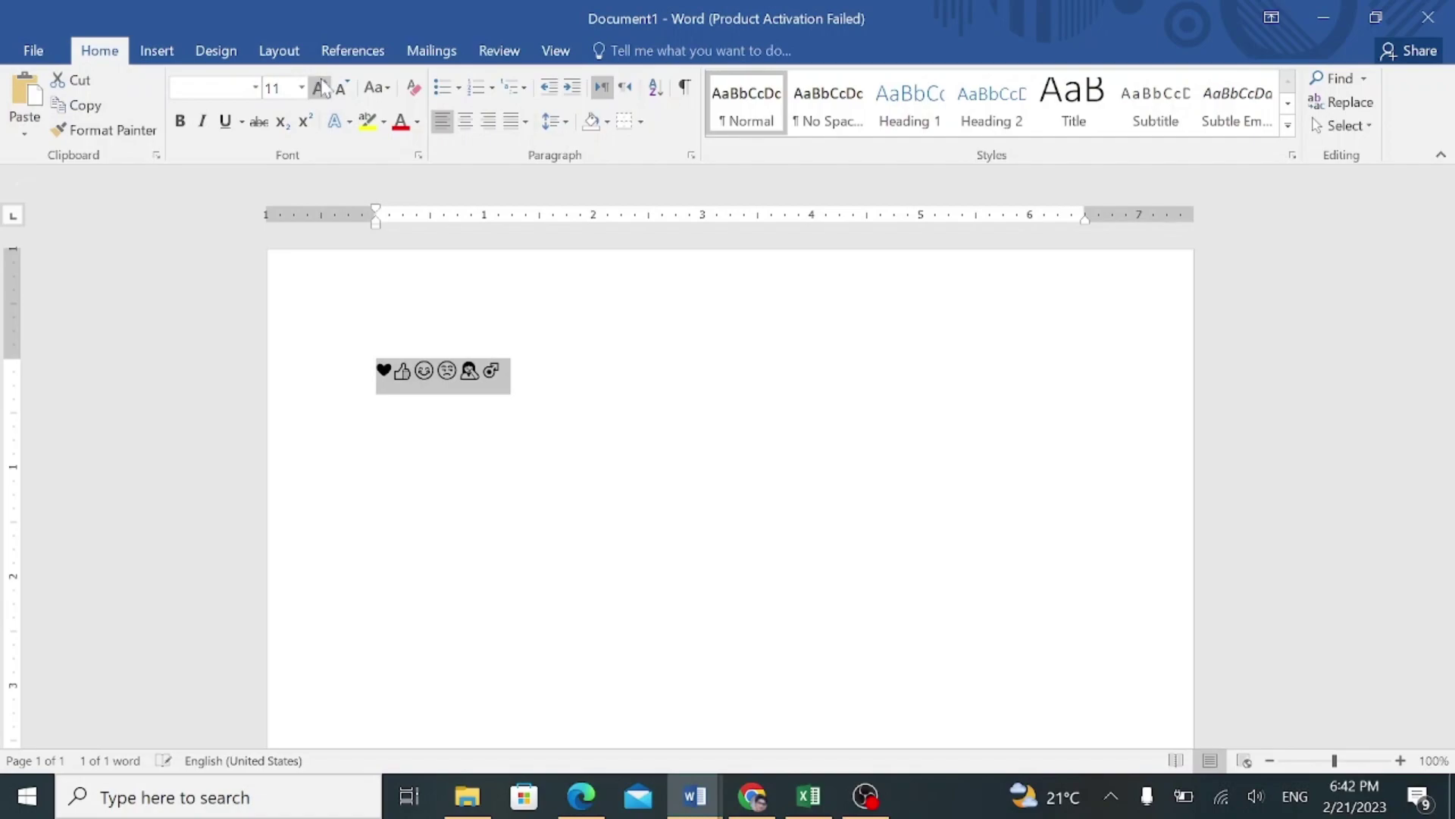
left_click(322, 86)
left_click(322, 86)
left_click(322, 87)
left_click(322, 87)
left_click(321, 87)
left_click(321, 87)
left_click(321, 87)
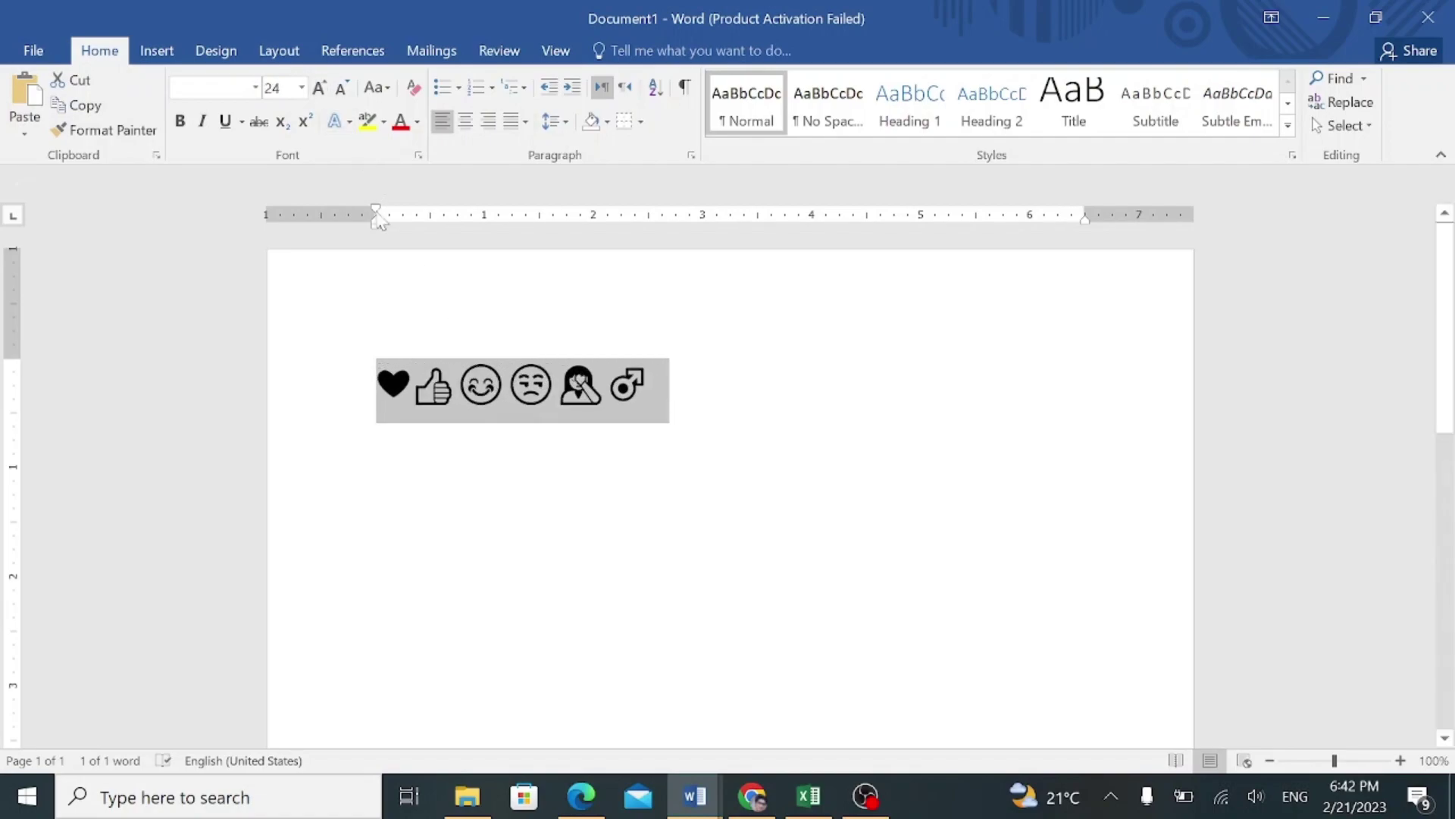
left_click(695, 424)
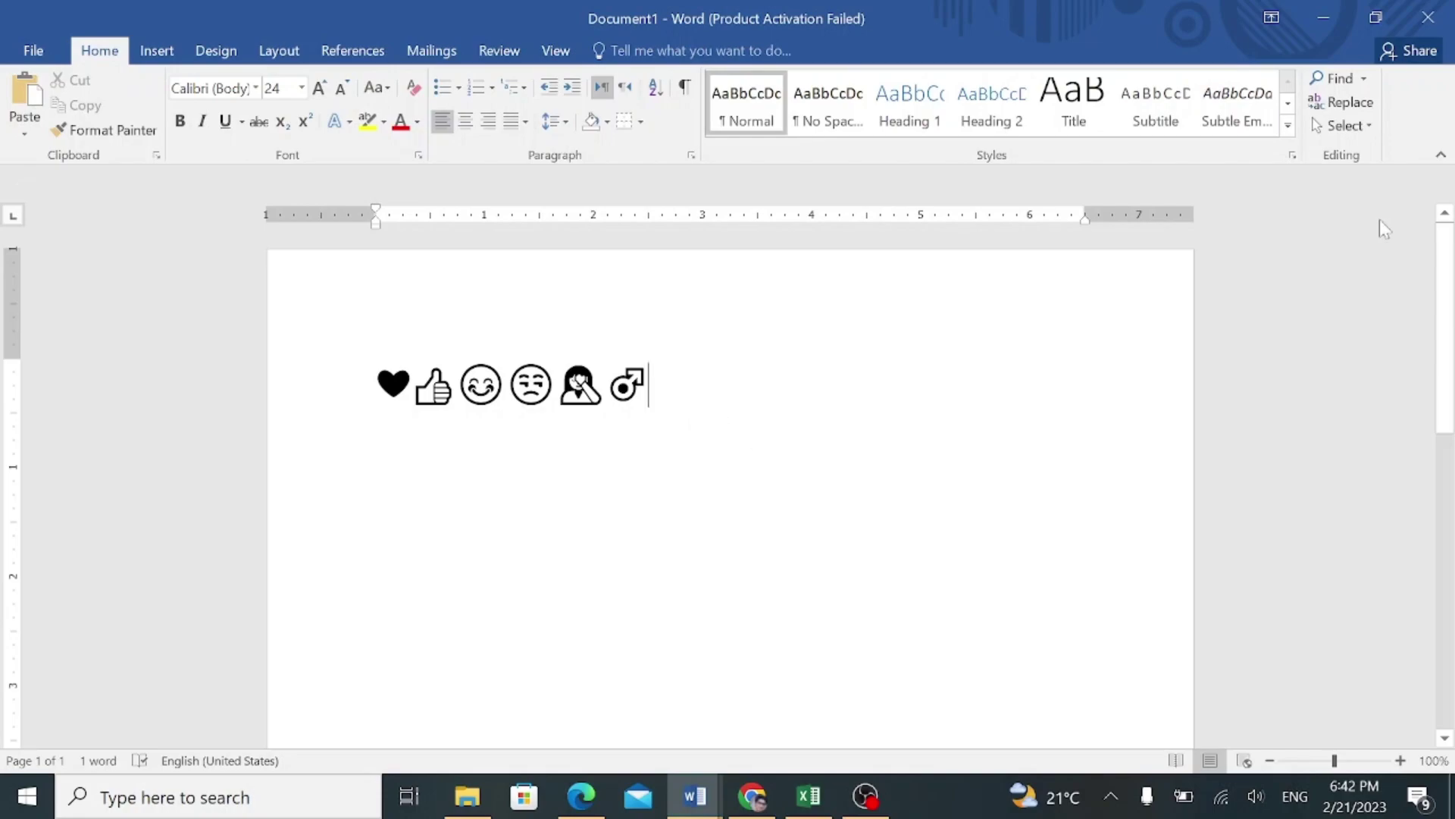
Step: Minimize the open windows, find Steps Recorder by searching Windows for "step", and open it in a clear spot on the desktop
left_click(1339, 6)
left_click(1338, 7)
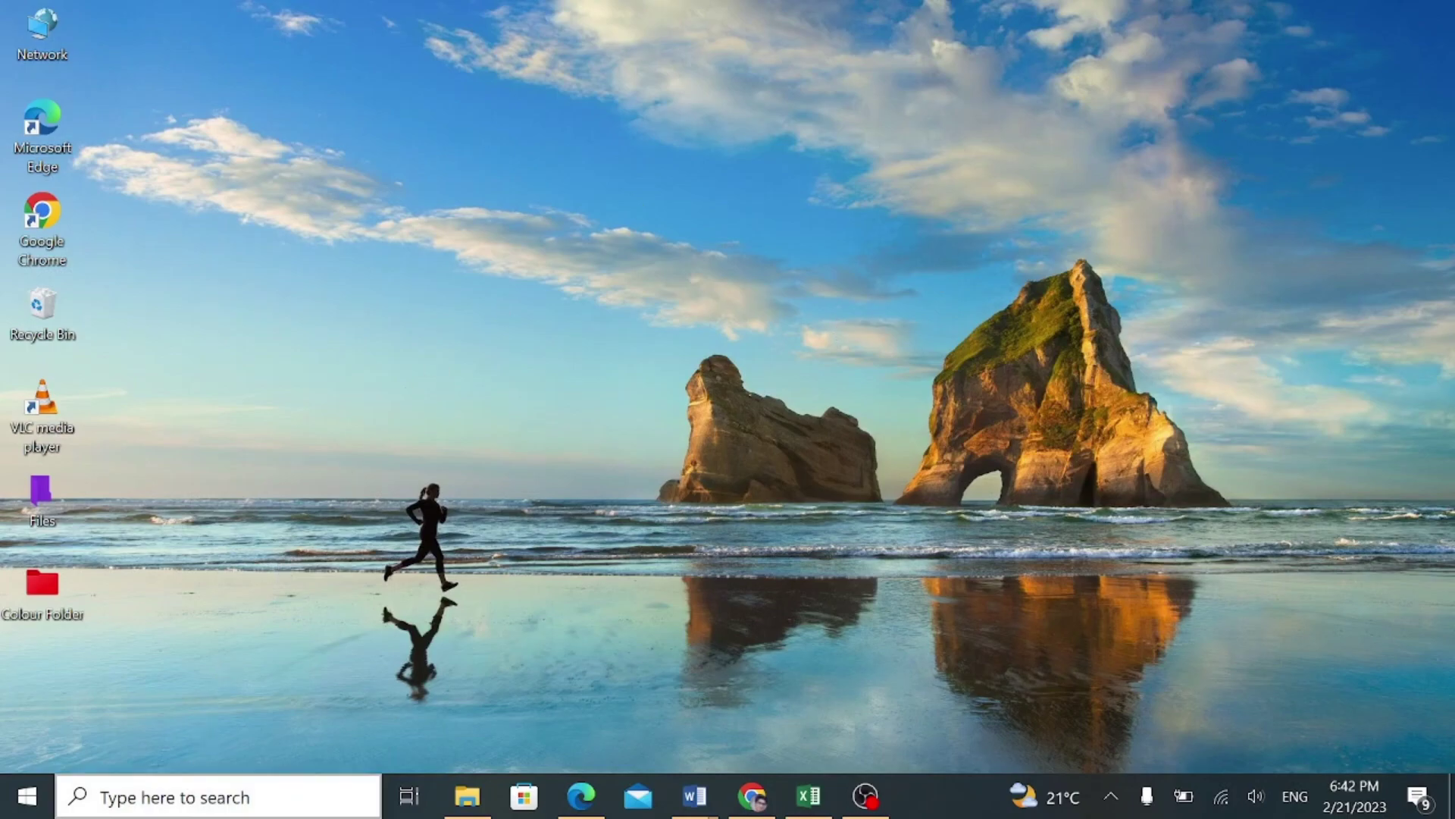
left_click(194, 804)
type("step")
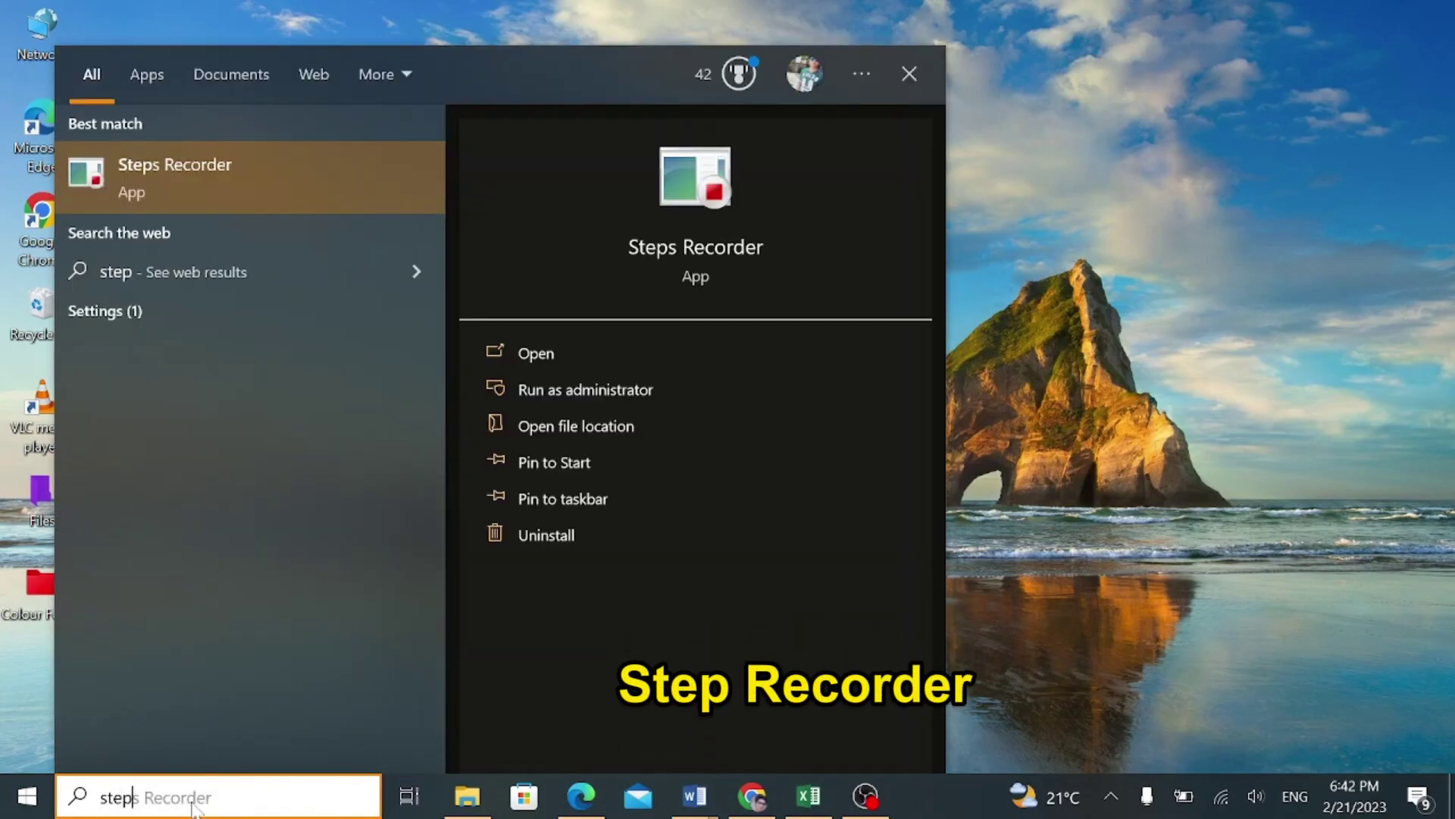
left_click(576, 351)
left_click_drag(220, 83, 775, 120)
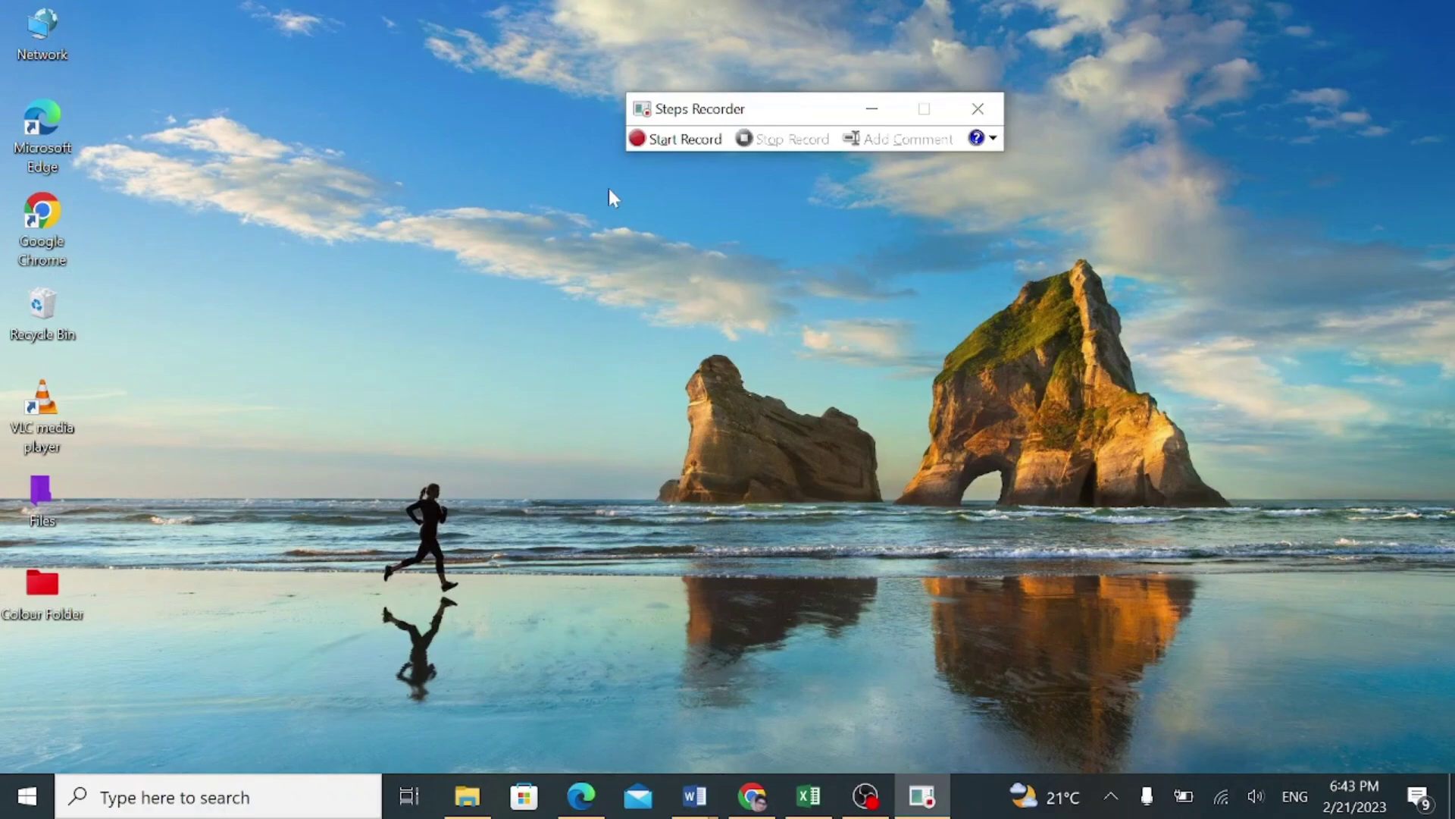
Step: Start a Steps Recorder recording and bring up Edge, Chrome and Word's Document1 in turn while it records
left_click(660, 139)
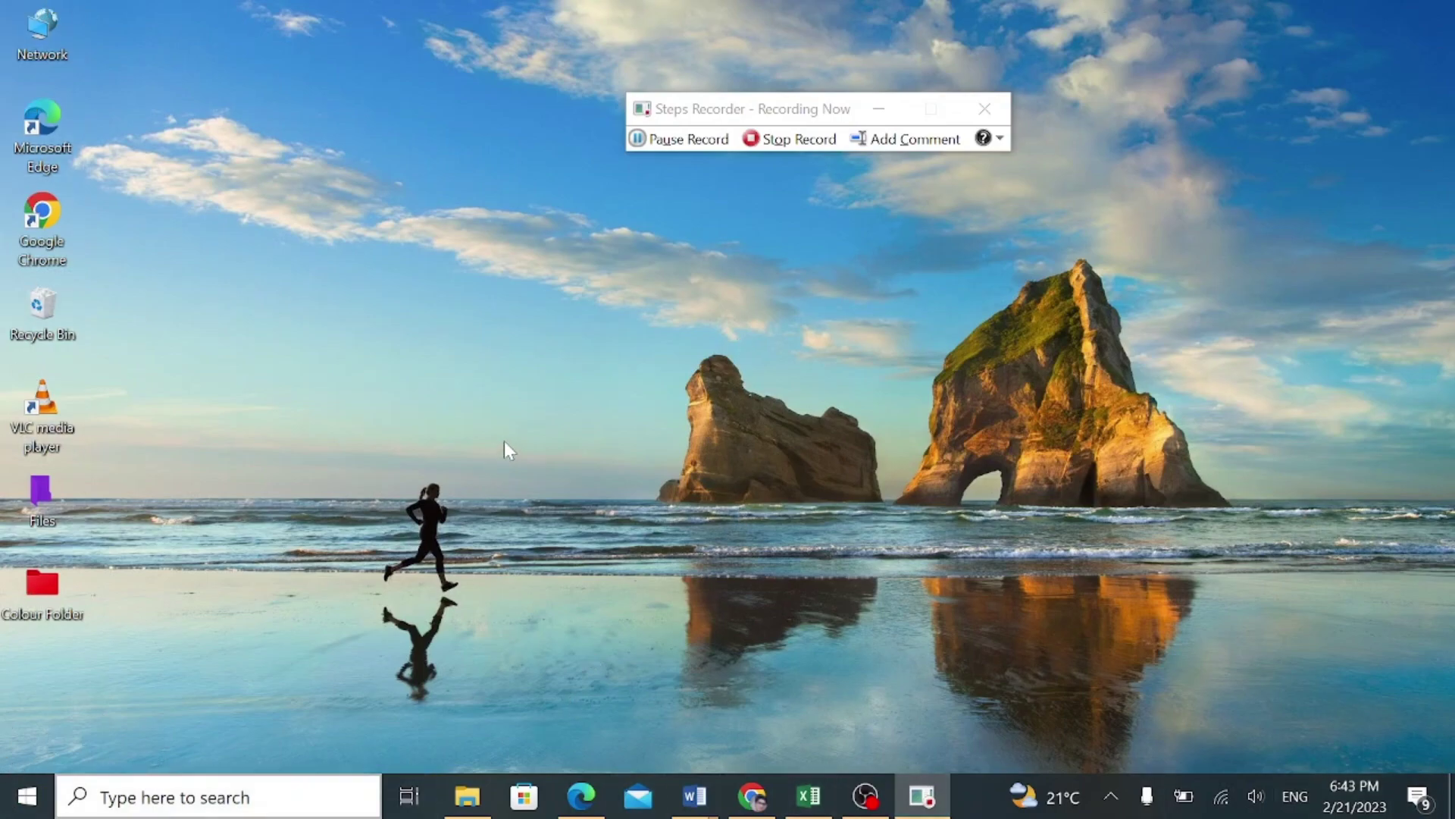
left_click(581, 795)
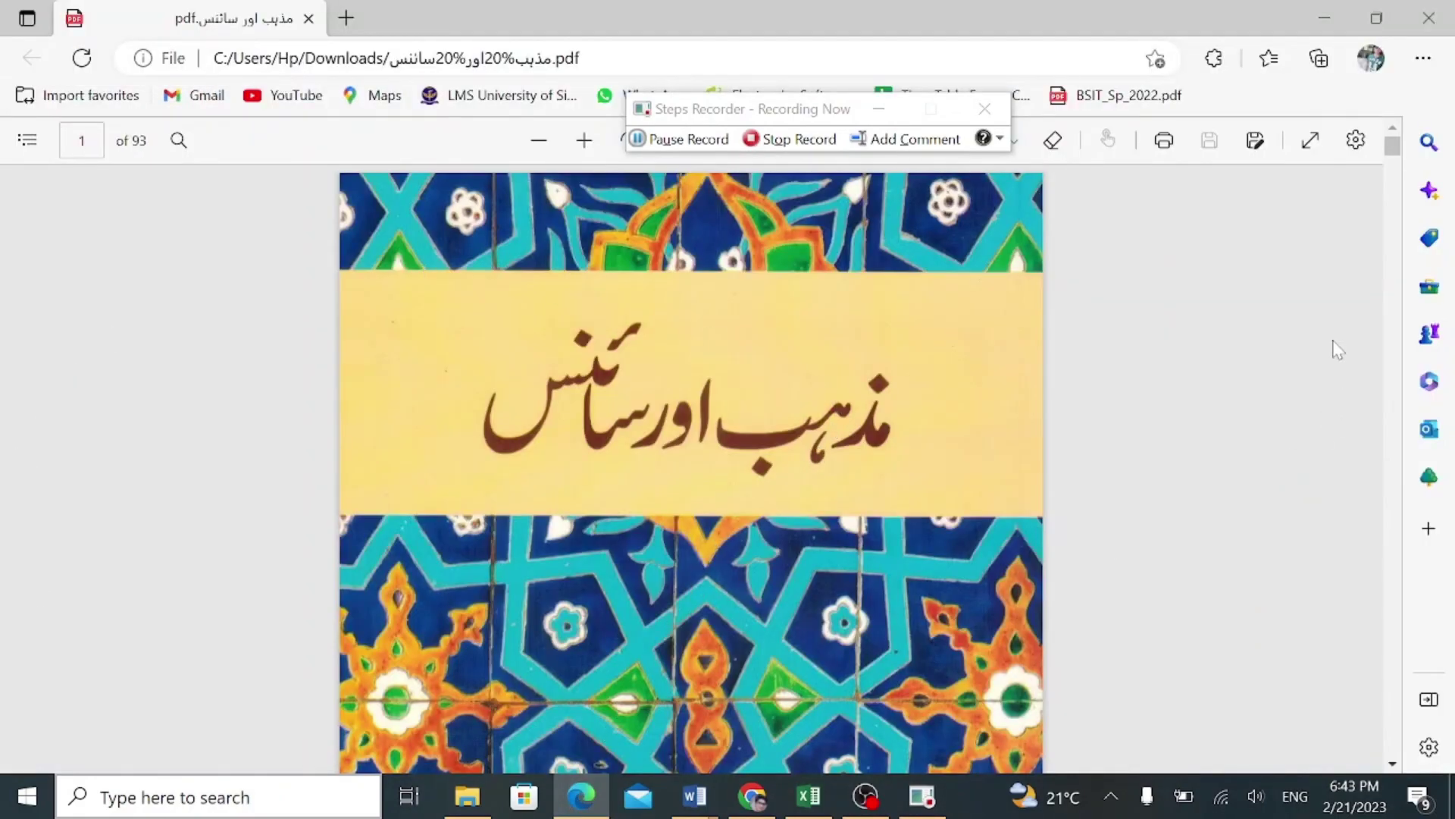
left_click(752, 796)
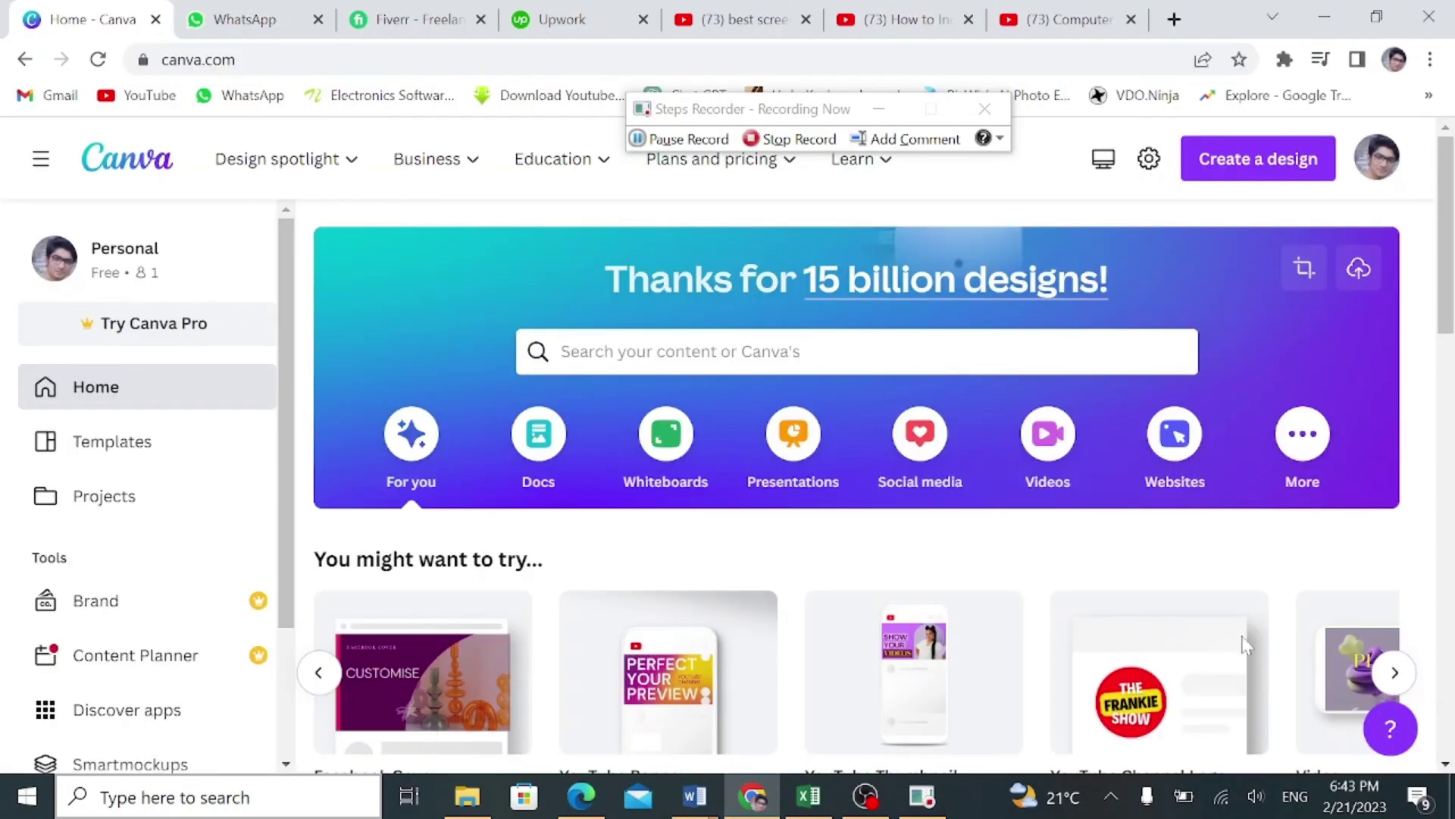
mouse_move(695, 796)
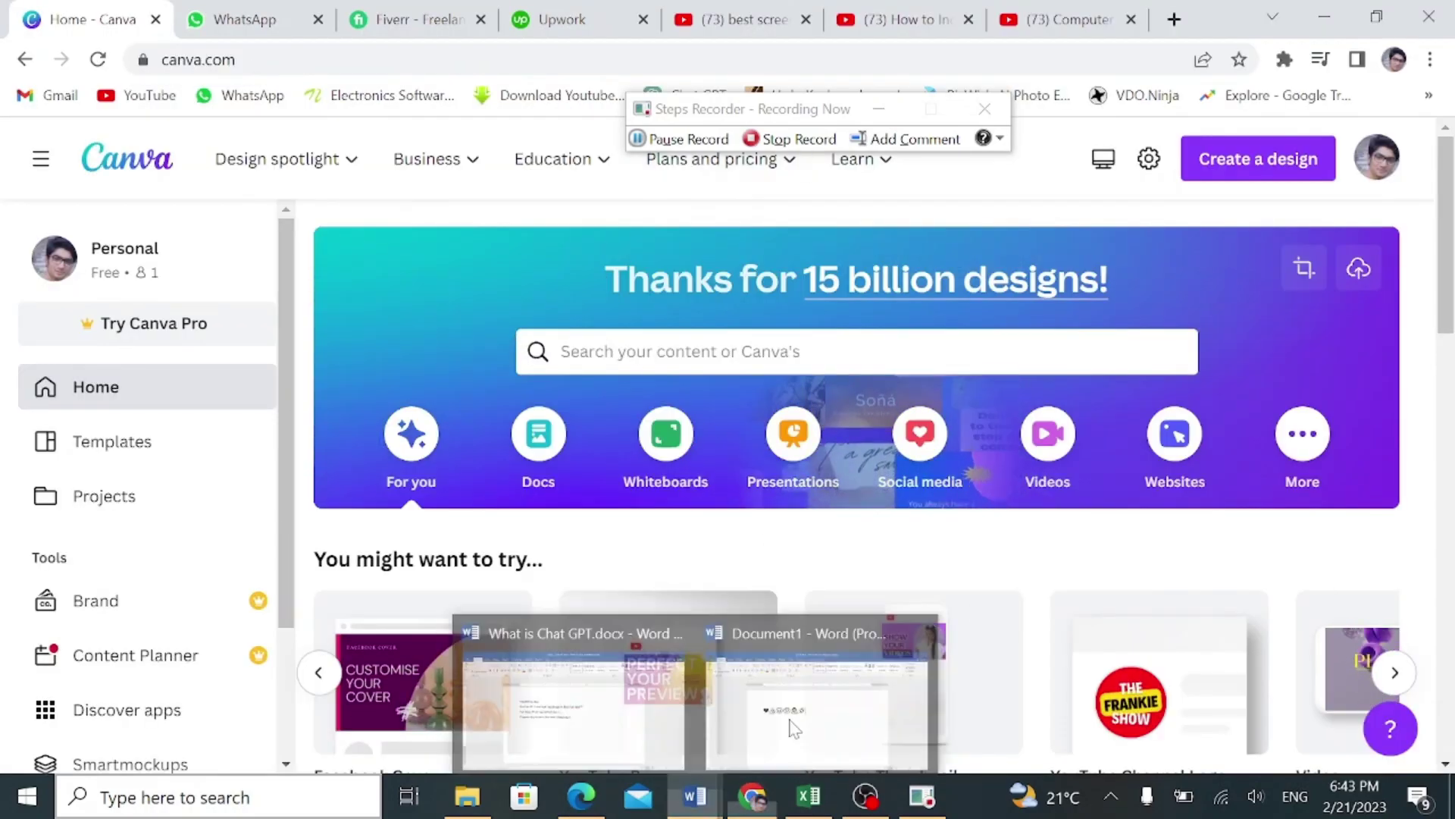
left_click(831, 683)
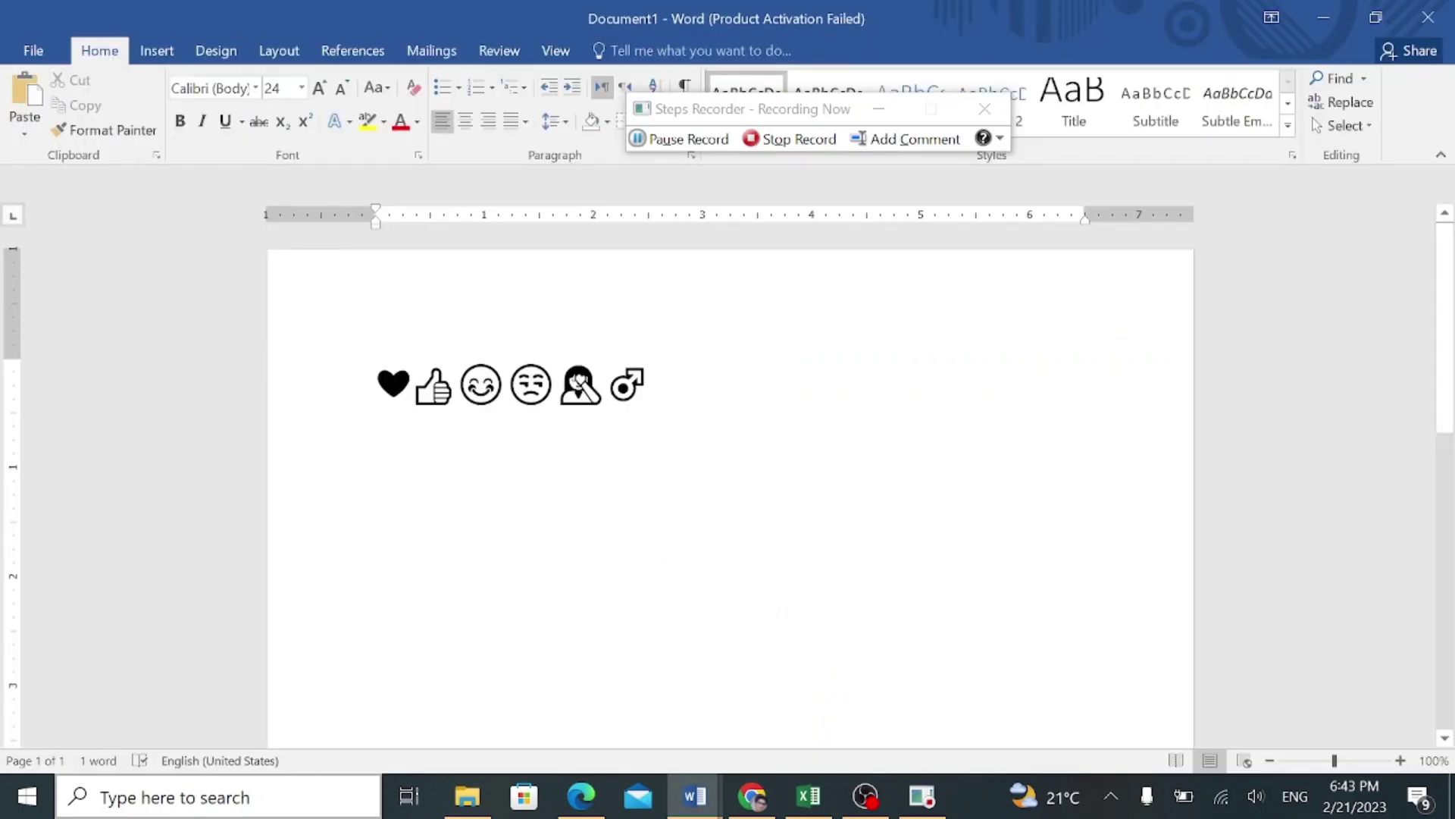
Step: Minimize the open application windows to return to the desktop and stop the steps recording
left_click(1328, 10)
left_click(1327, 12)
left_click(1327, 12)
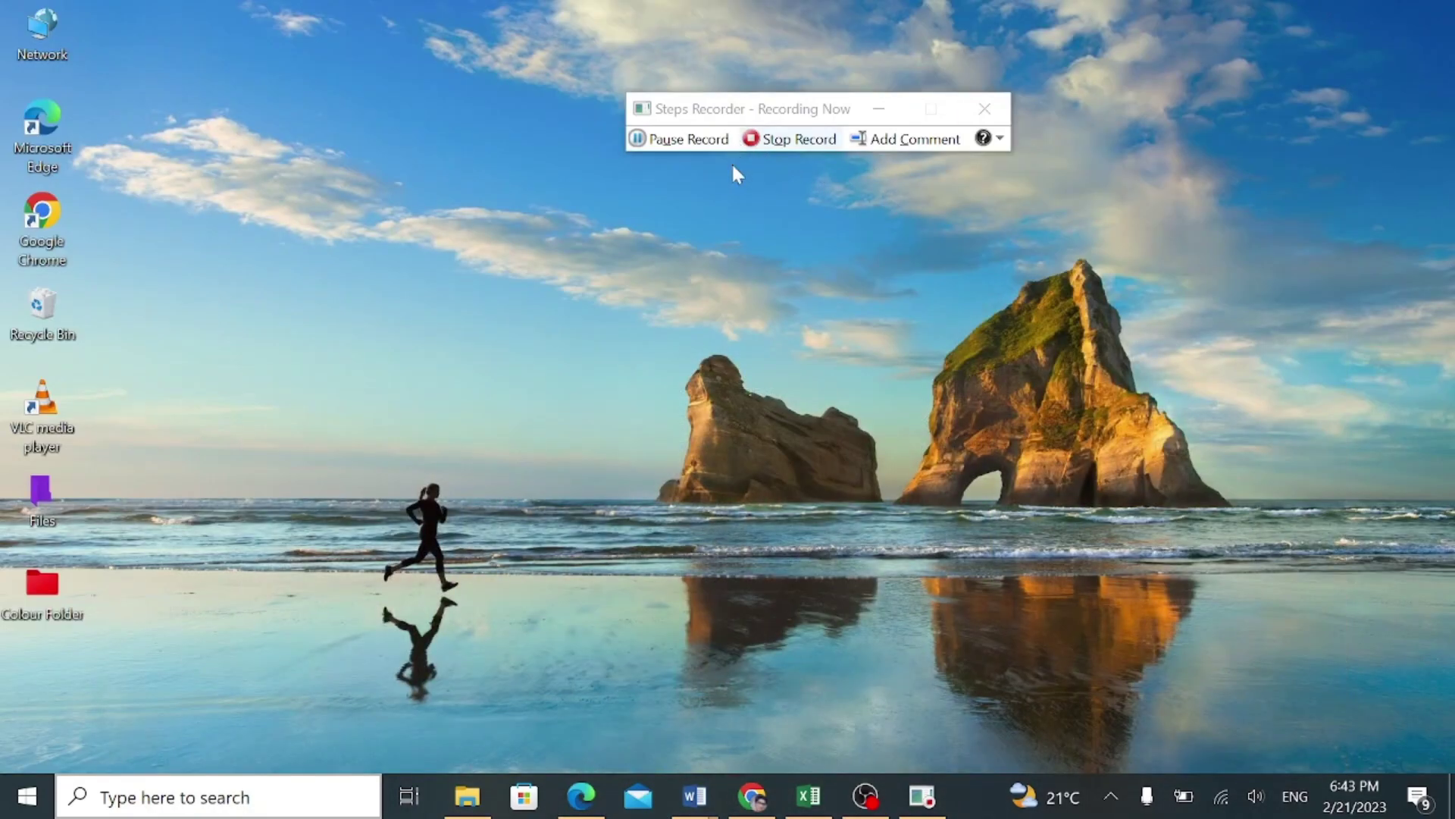
left_click(753, 142)
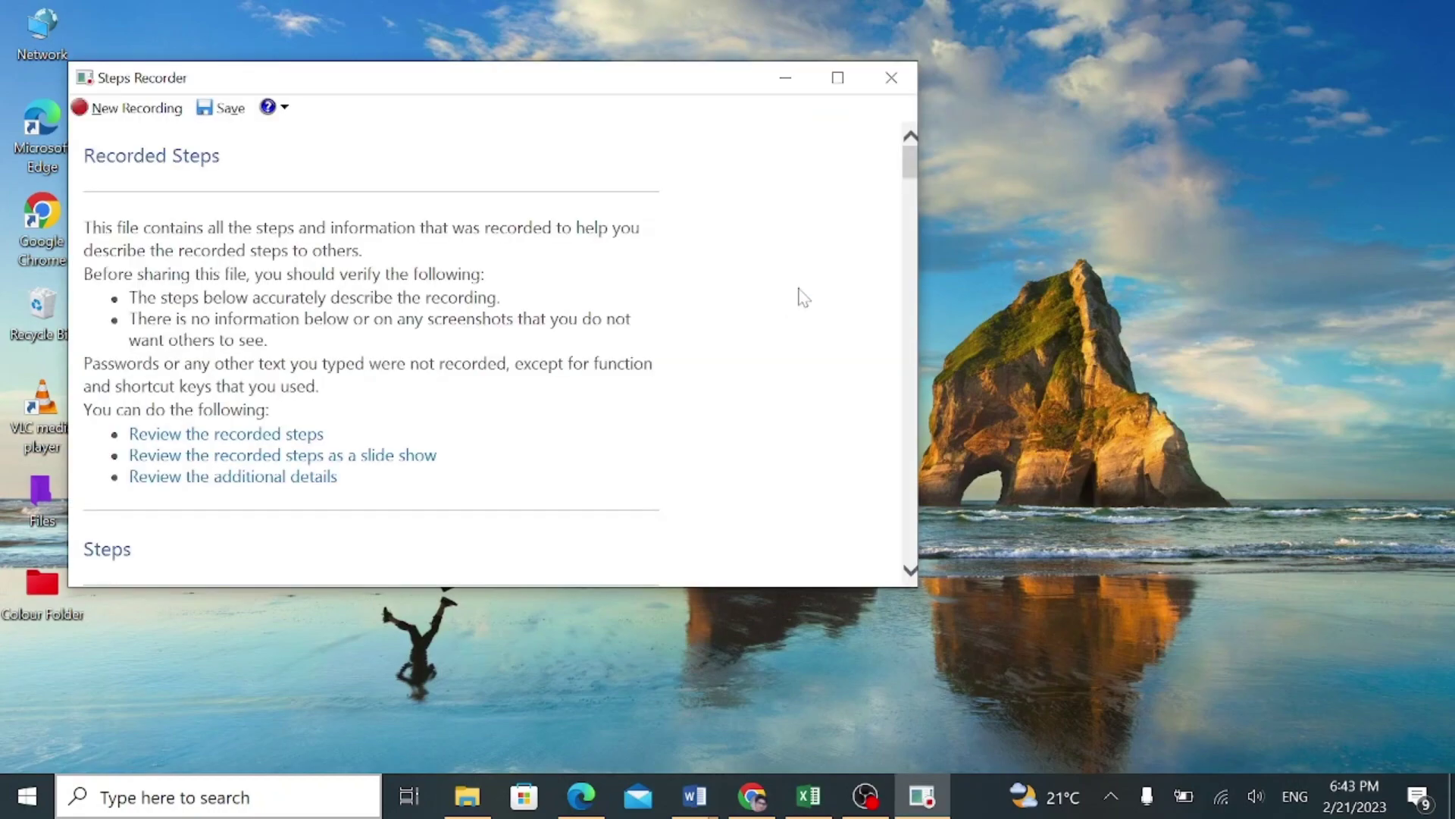
Step: Review the recorded steps report, examining each step's description and screenshot from Step 1 to Step 7 and the overview's review options
scroll(644, 271, "down", 5)
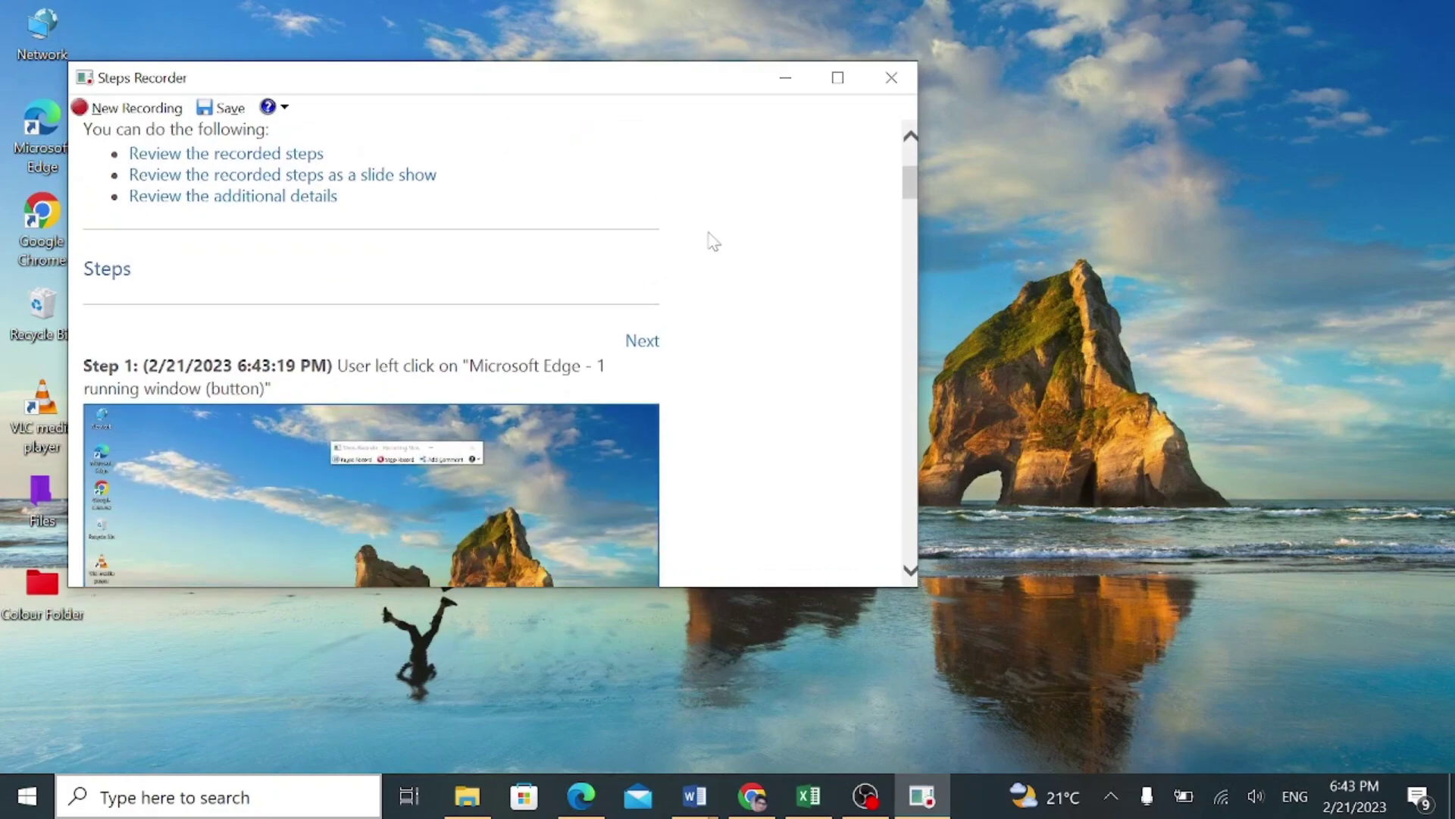
scroll(713, 241, "down", 2)
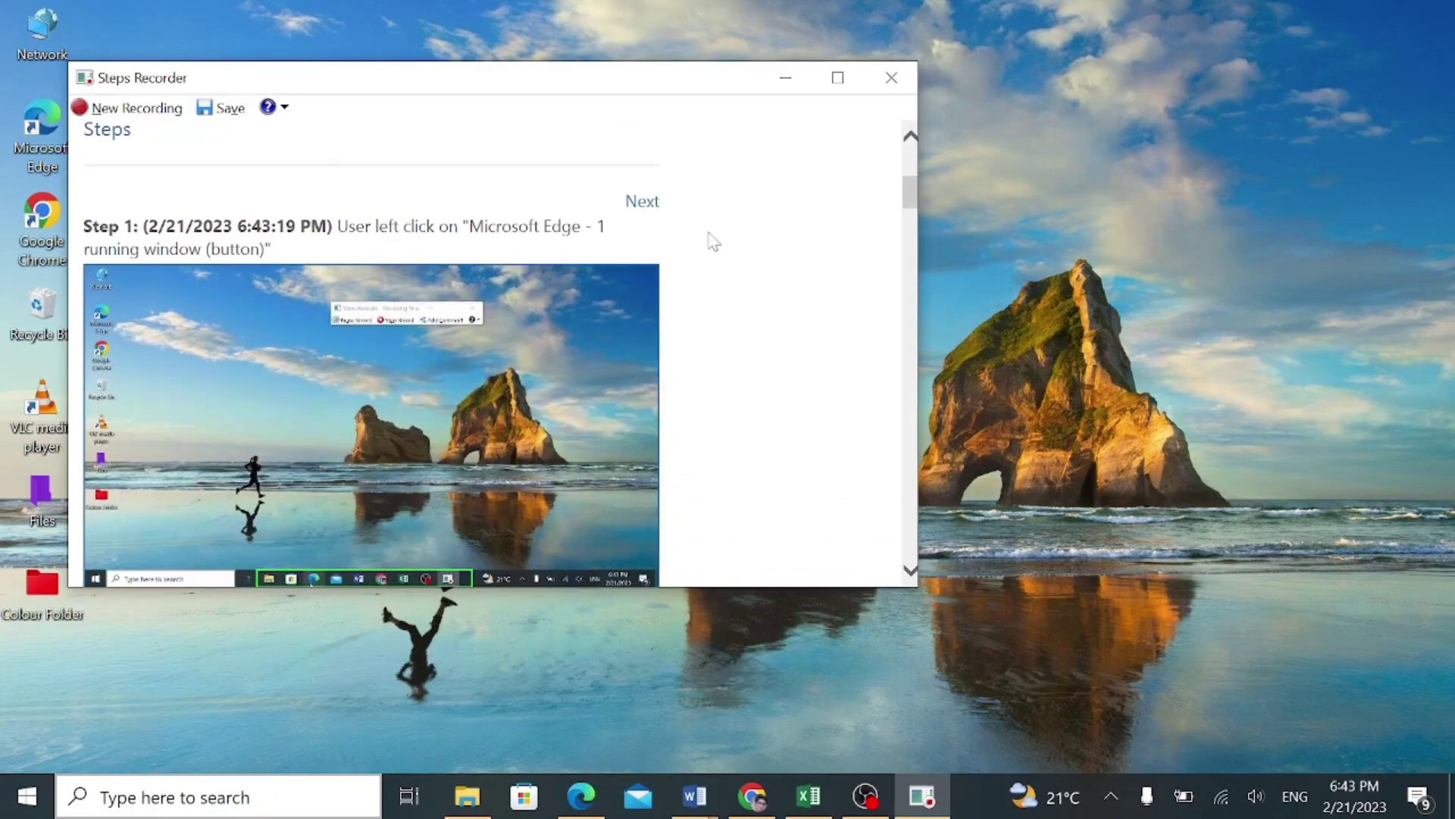
scroll(712, 241, "down", 1)
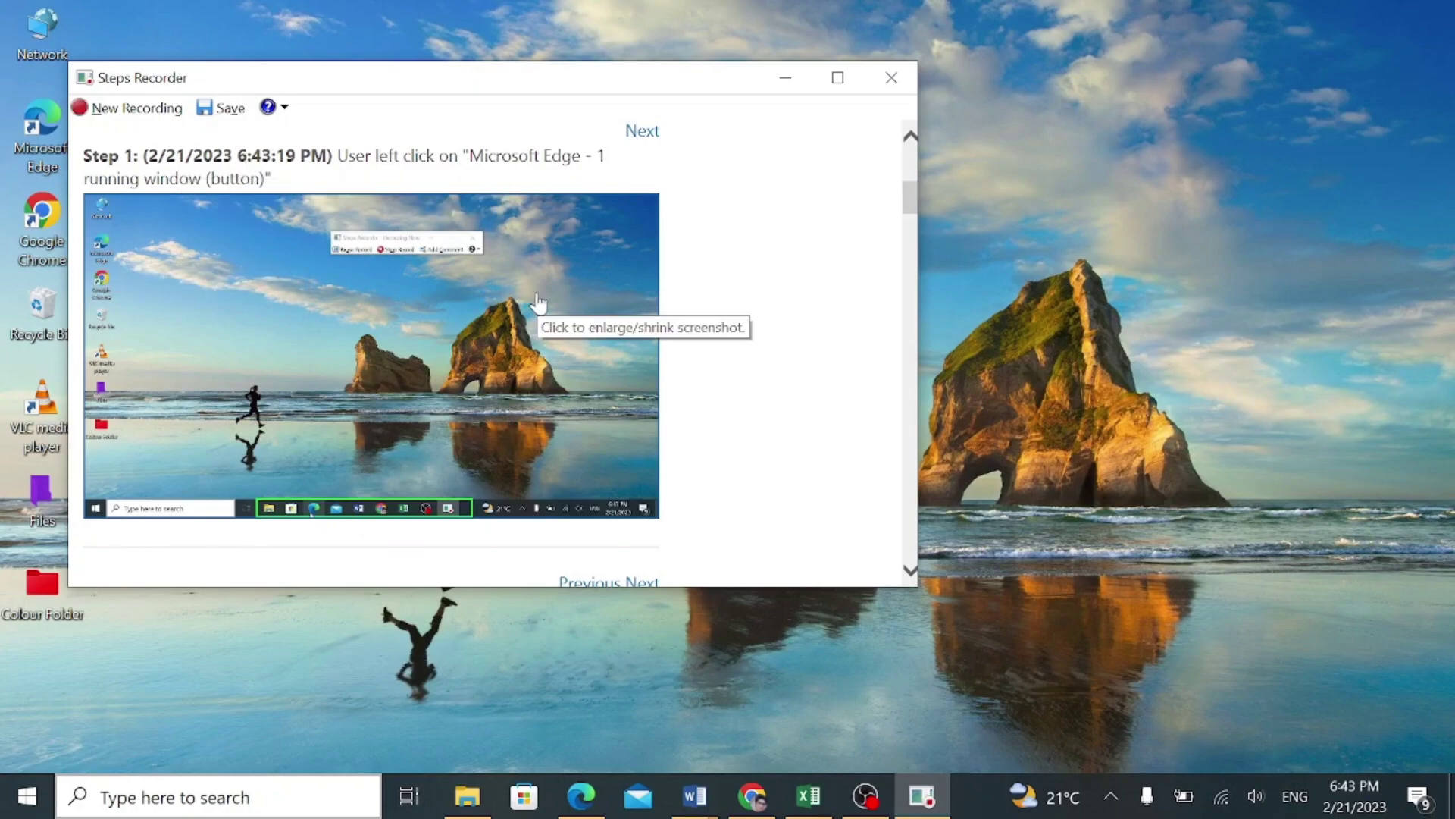
scroll(538, 302, "down", 7)
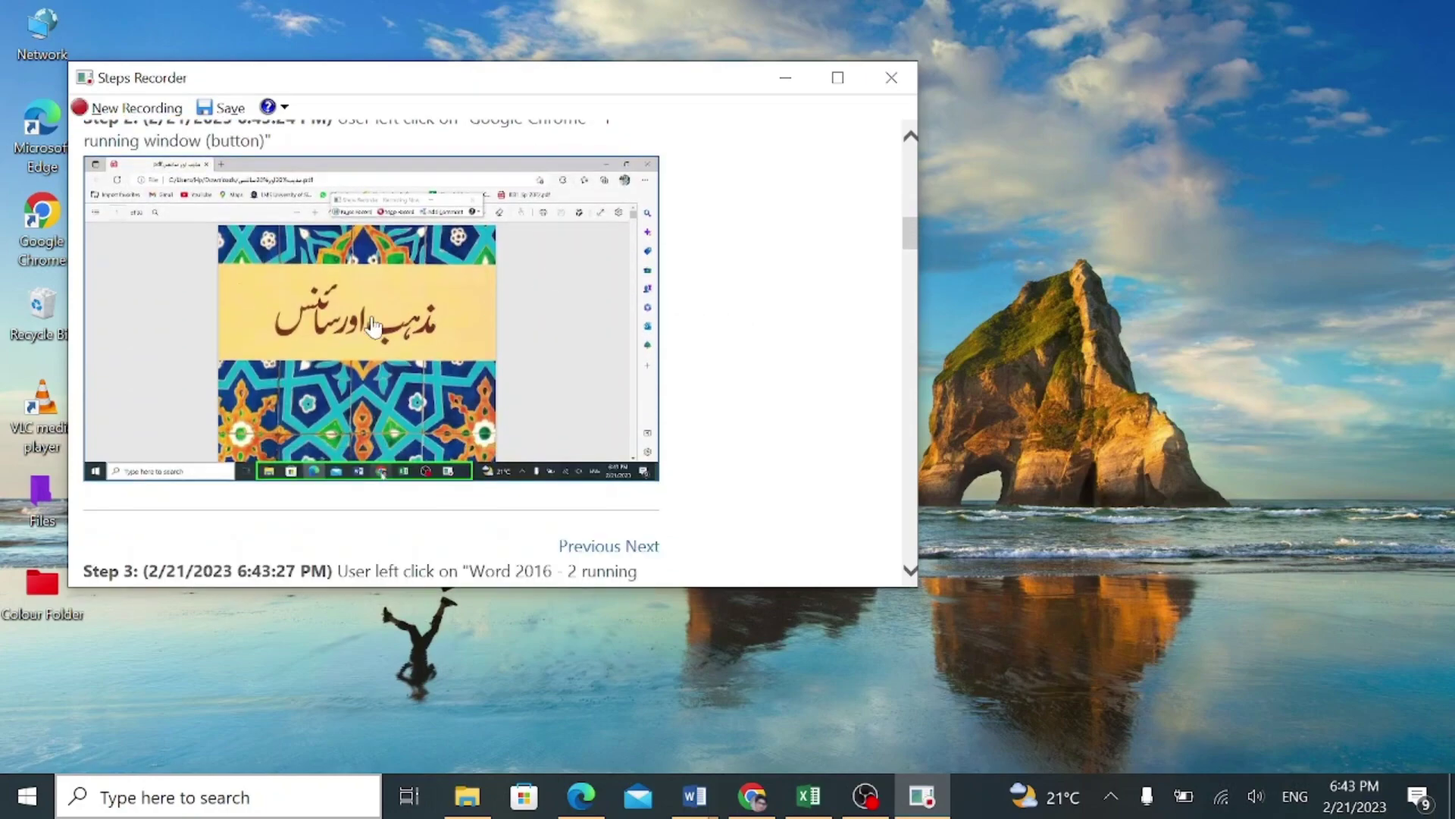
scroll(478, 292, "down", 6)
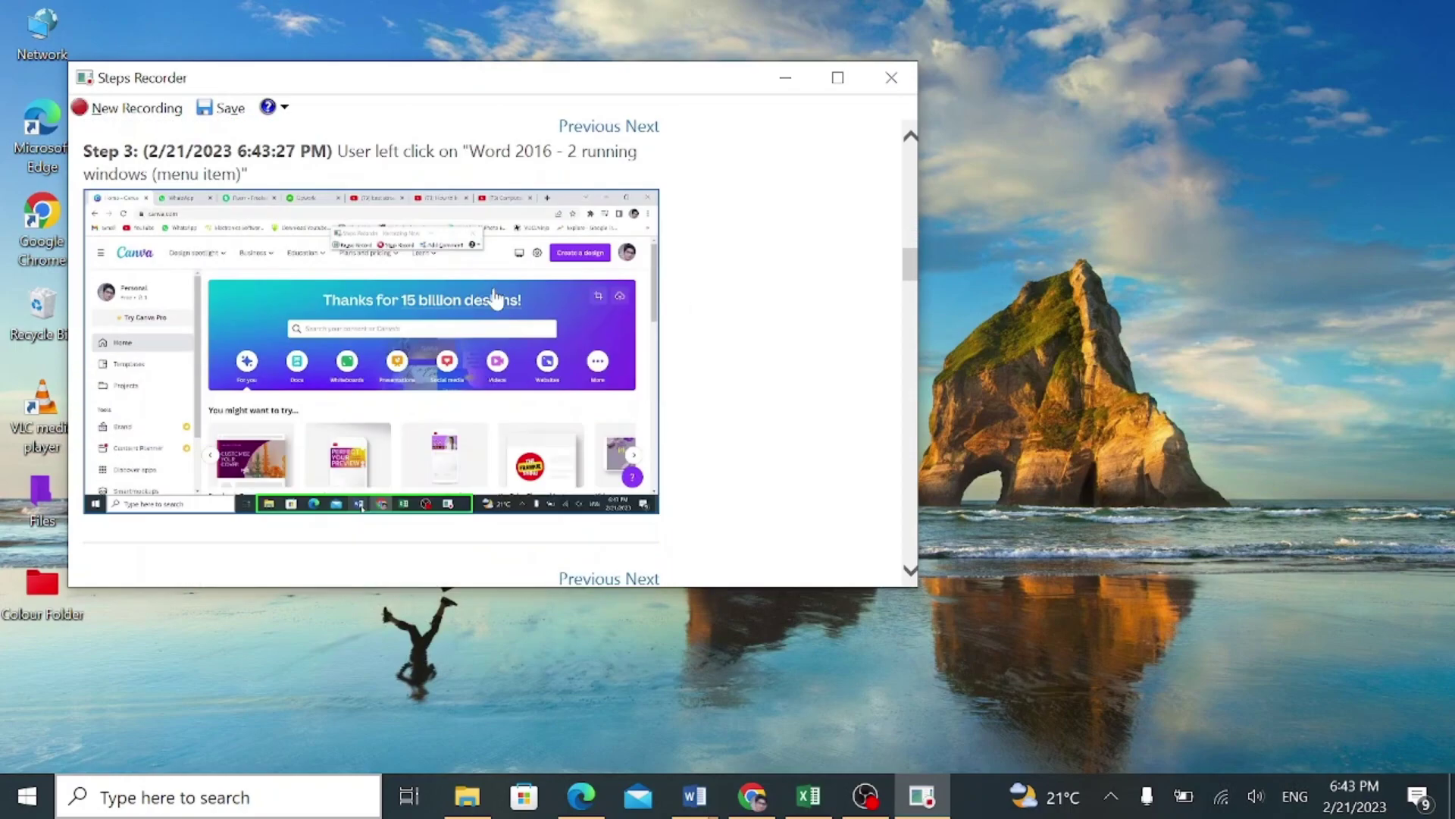
scroll(318, 296, "down", 13)
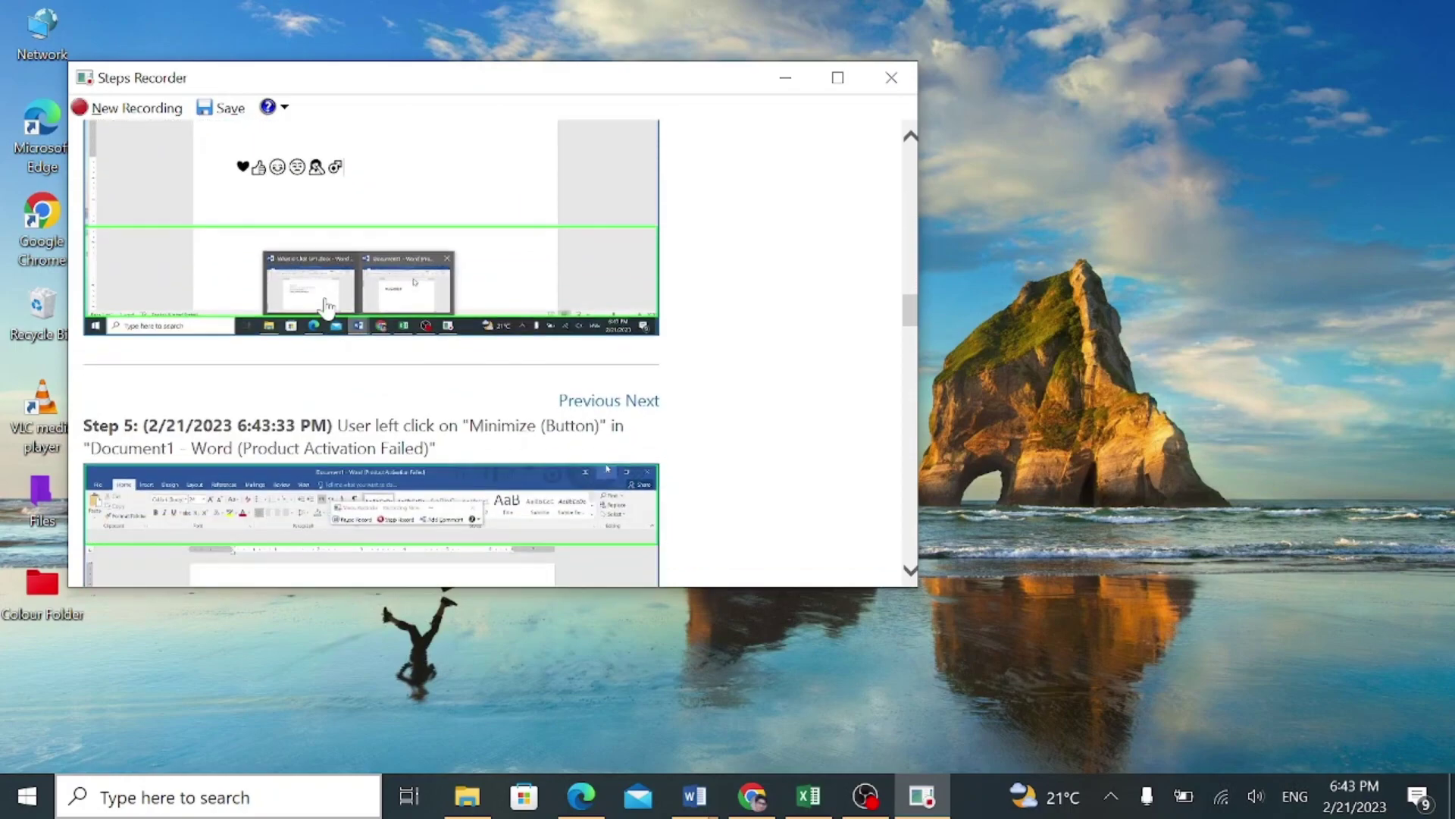
scroll(331, 307, "down", 12)
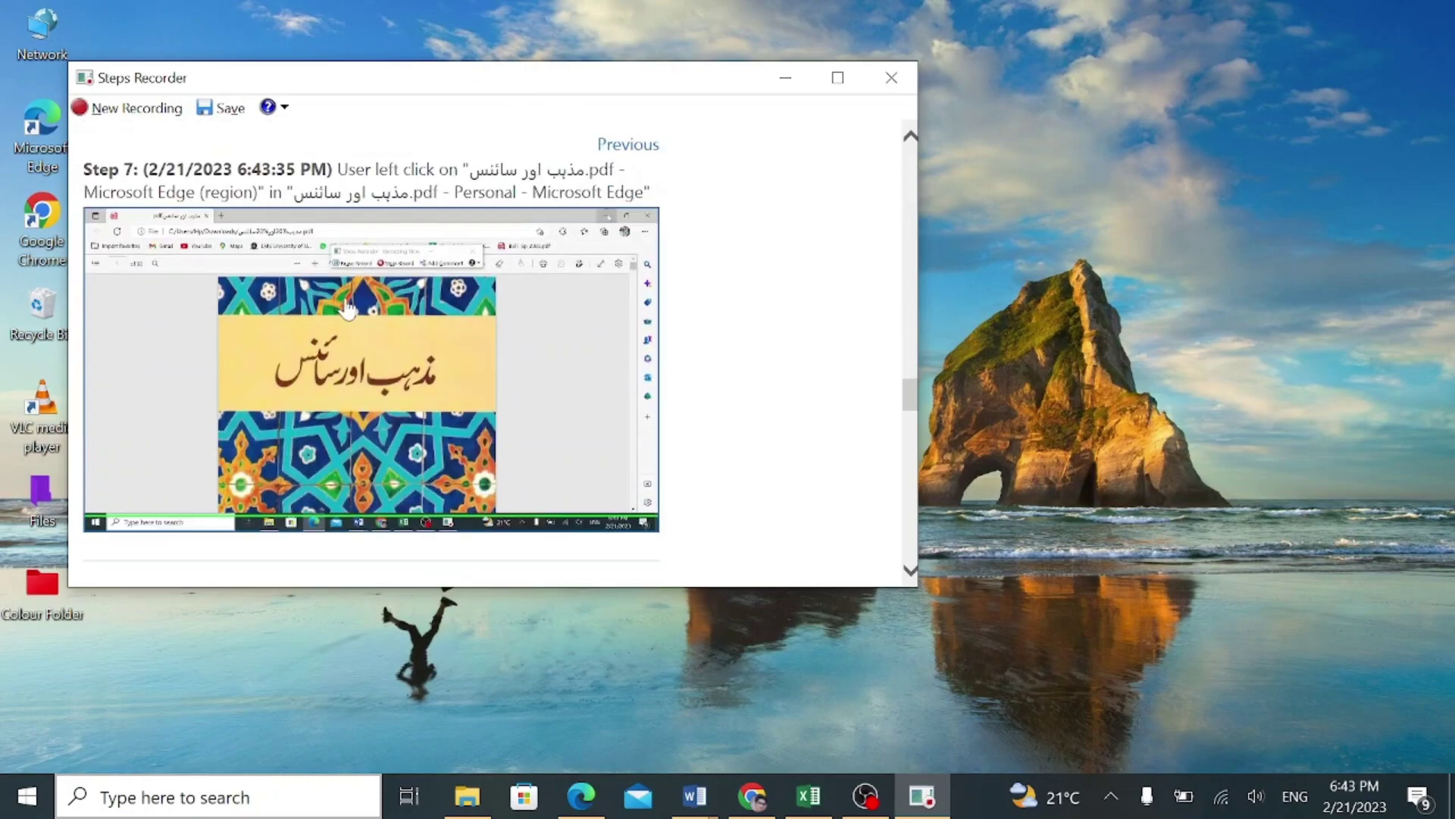
scroll(354, 304, "down", 1)
scroll(372, 296, "up", 9)
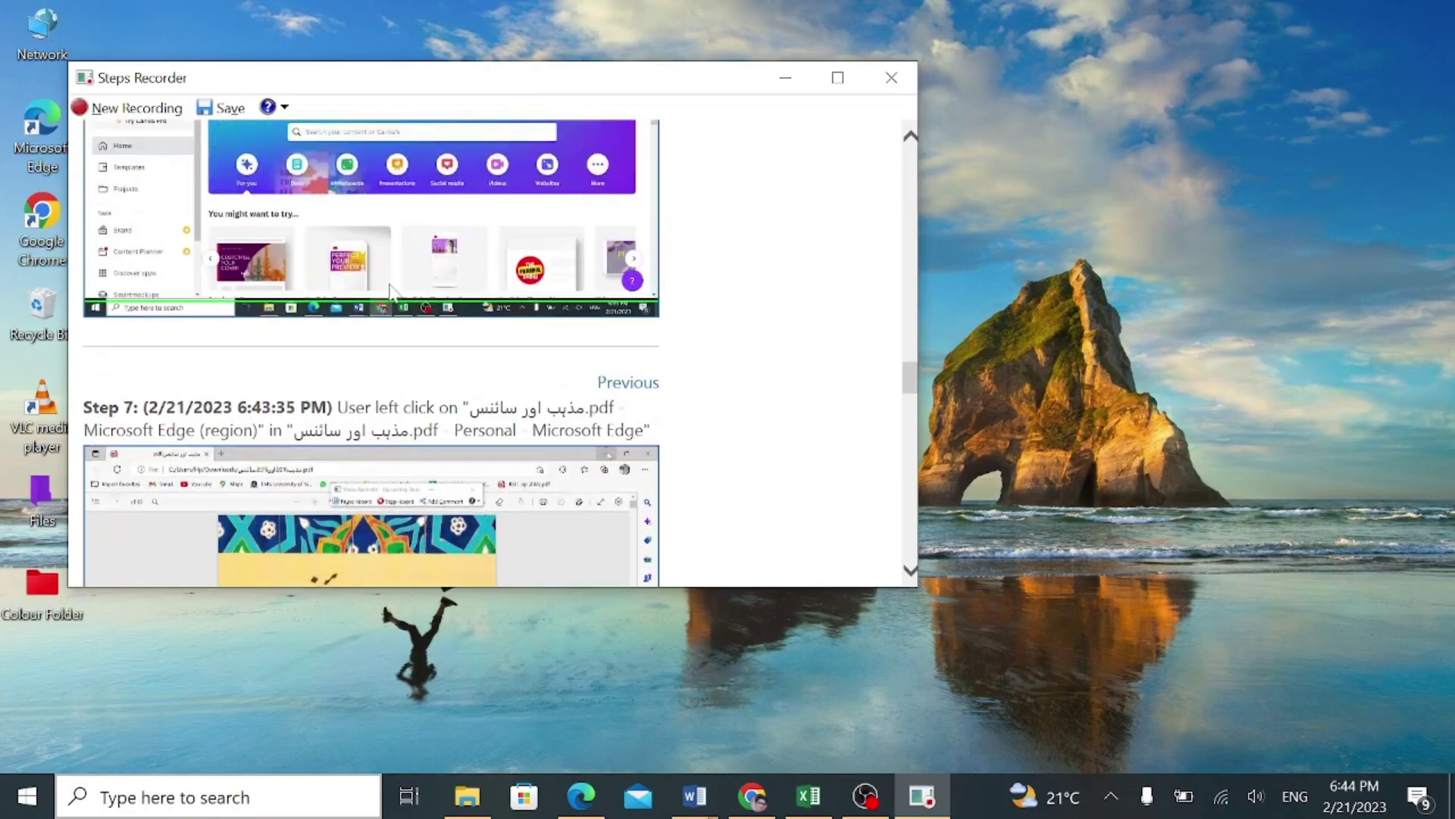
scroll(393, 296, "up", 10)
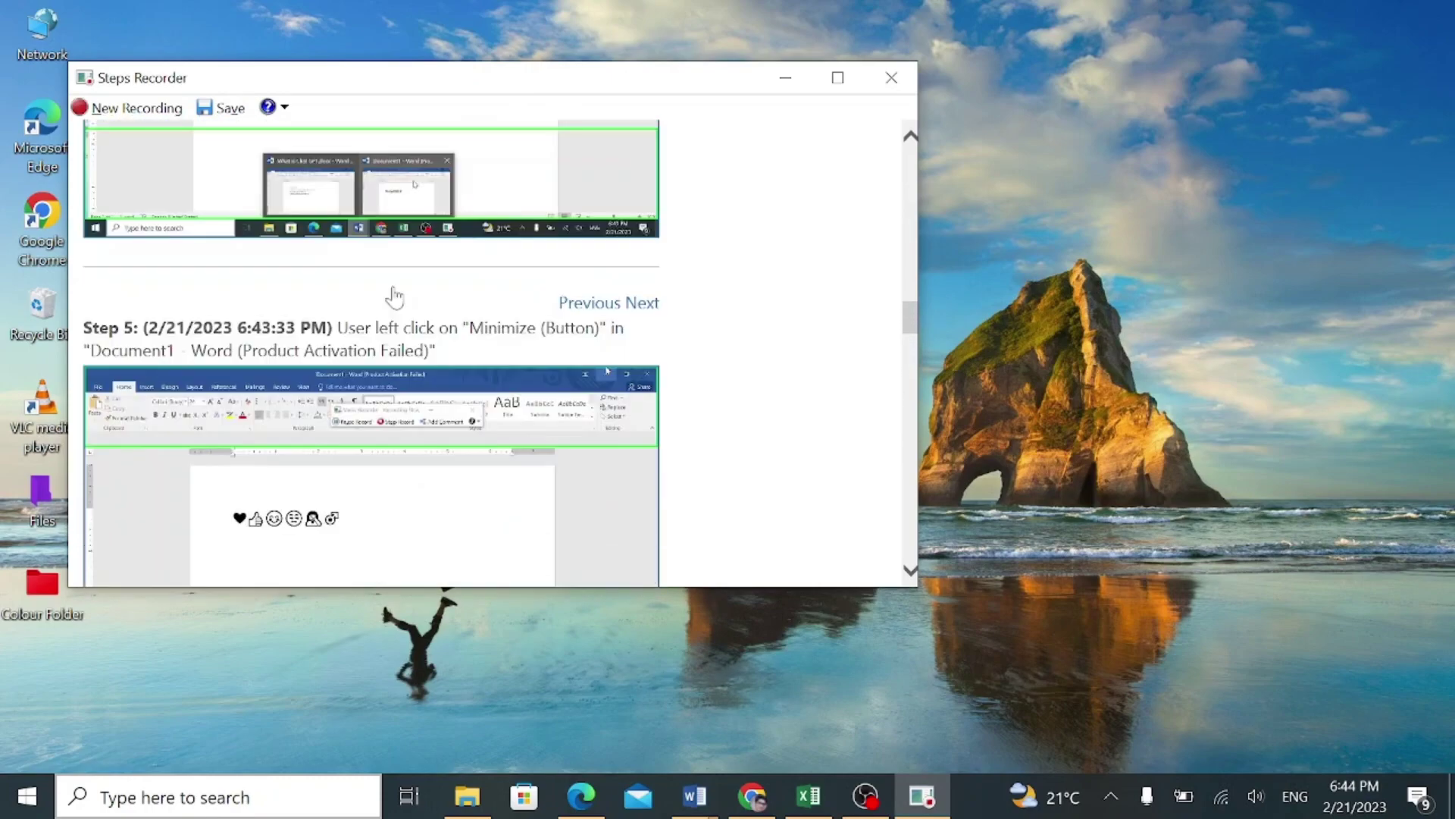
scroll(393, 296, "up", 5)
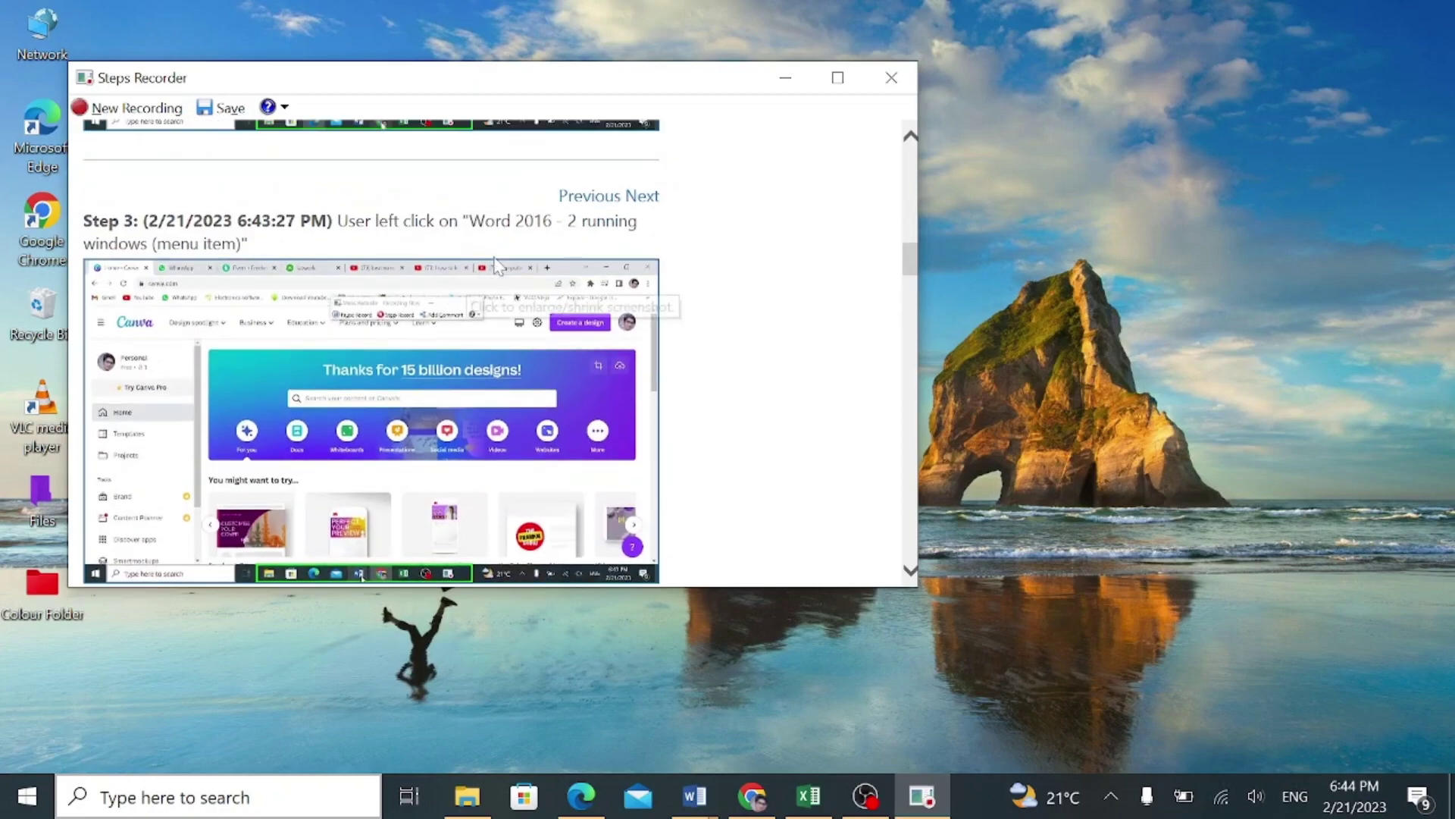
scroll(508, 277, "up", 12)
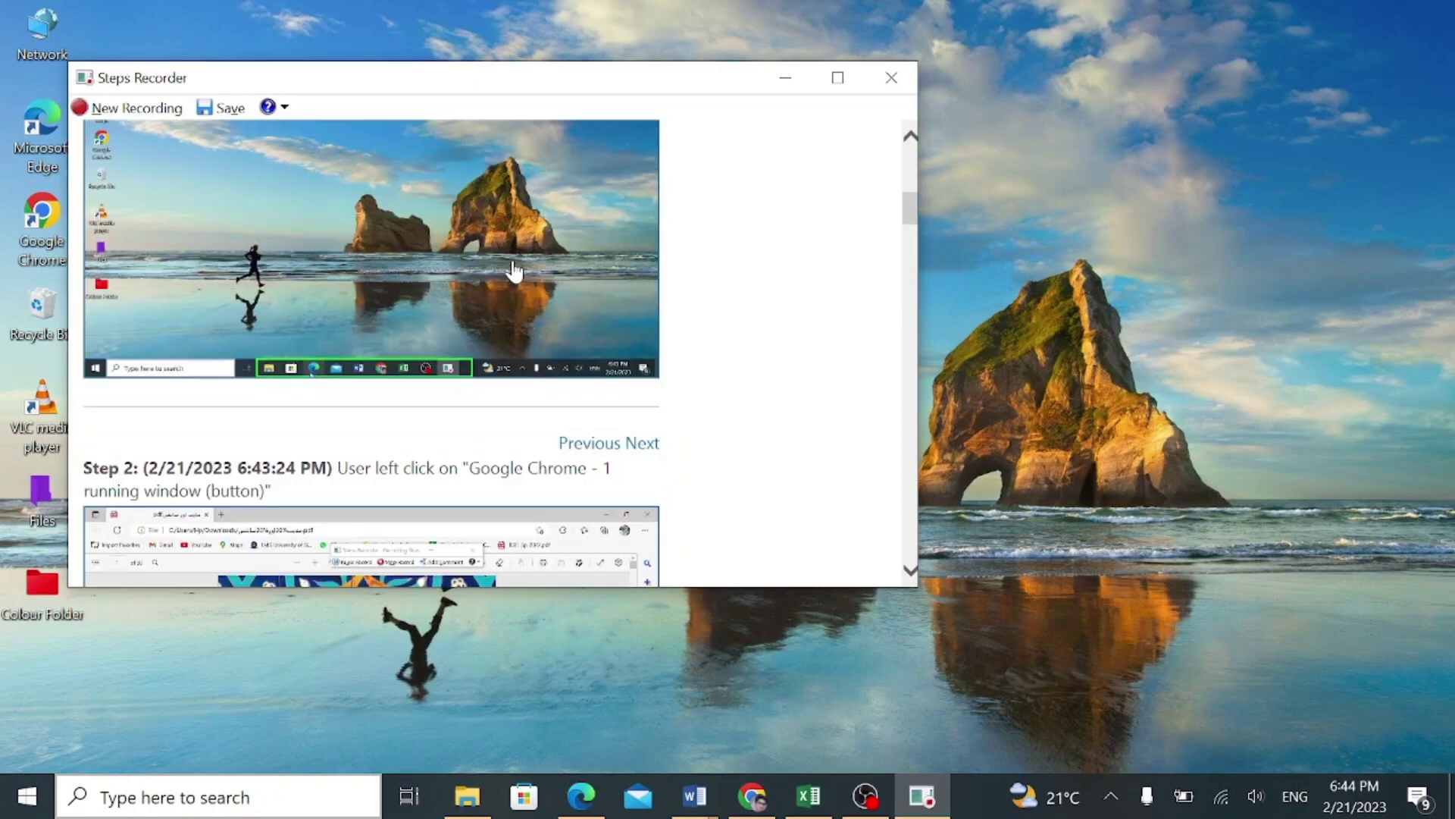
scroll(514, 271, "up", 4)
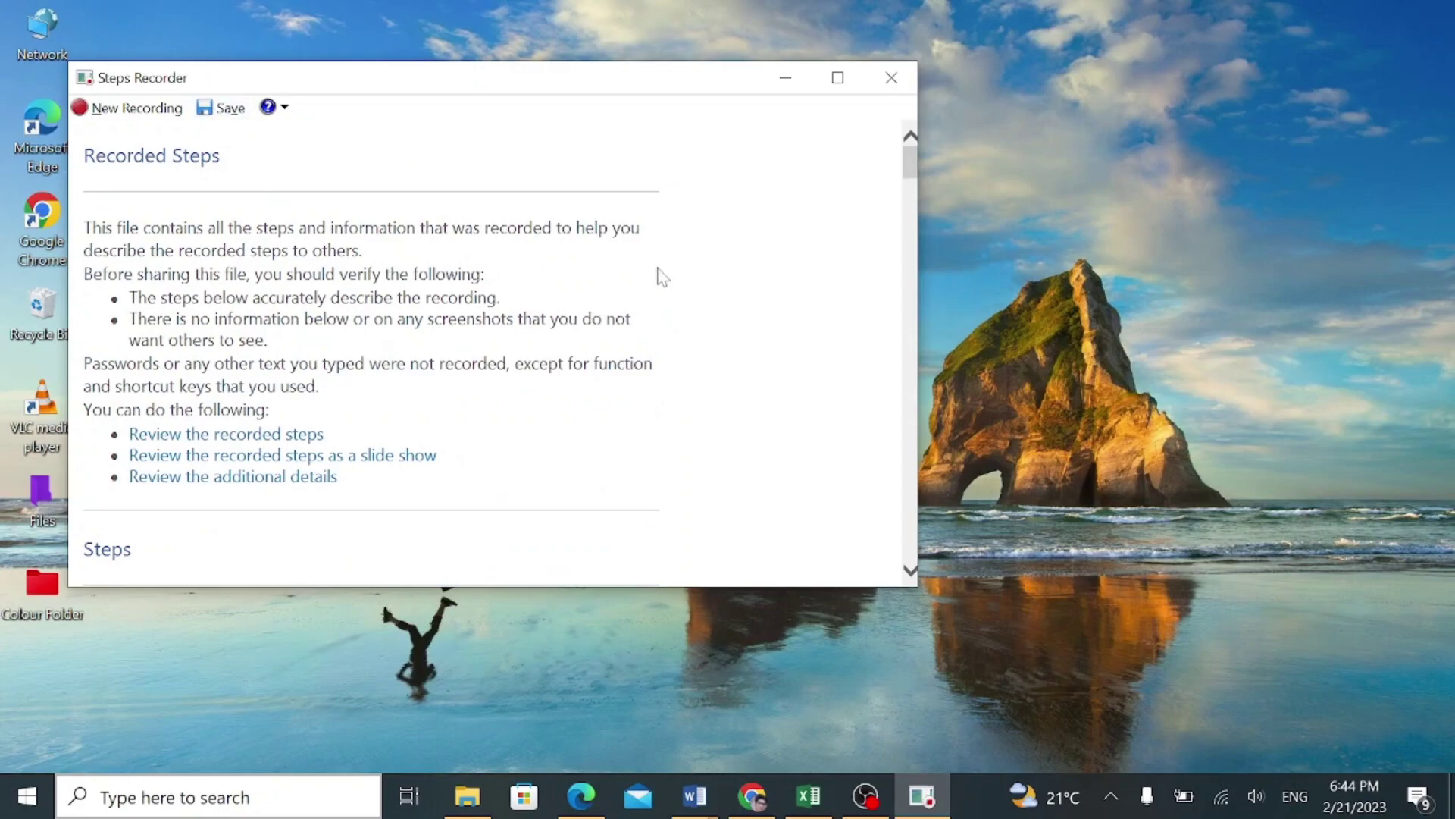
scroll(416, 392, "down", 3)
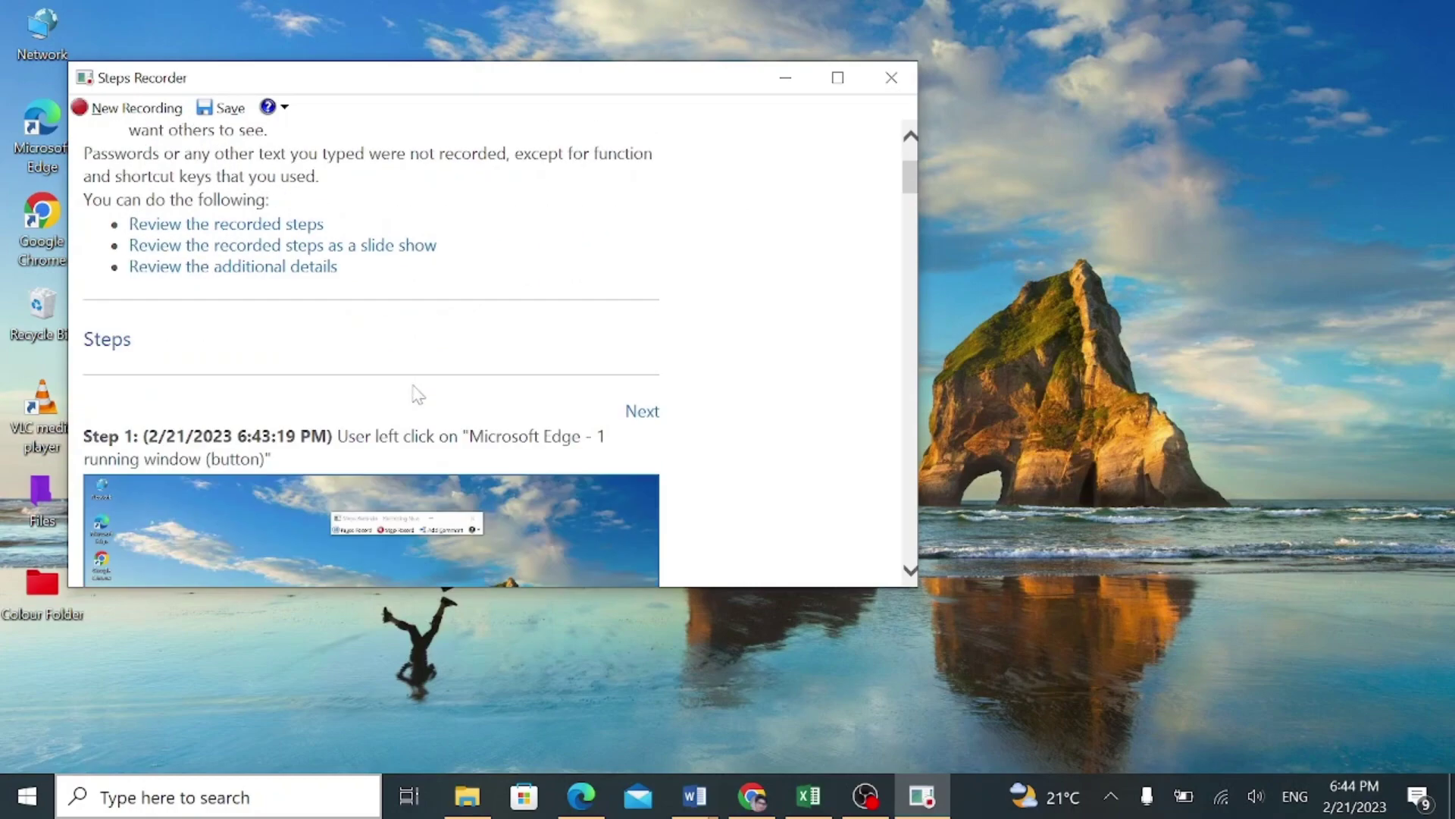
scroll(416, 400, "down", 2)
scroll(417, 404, "up", 5)
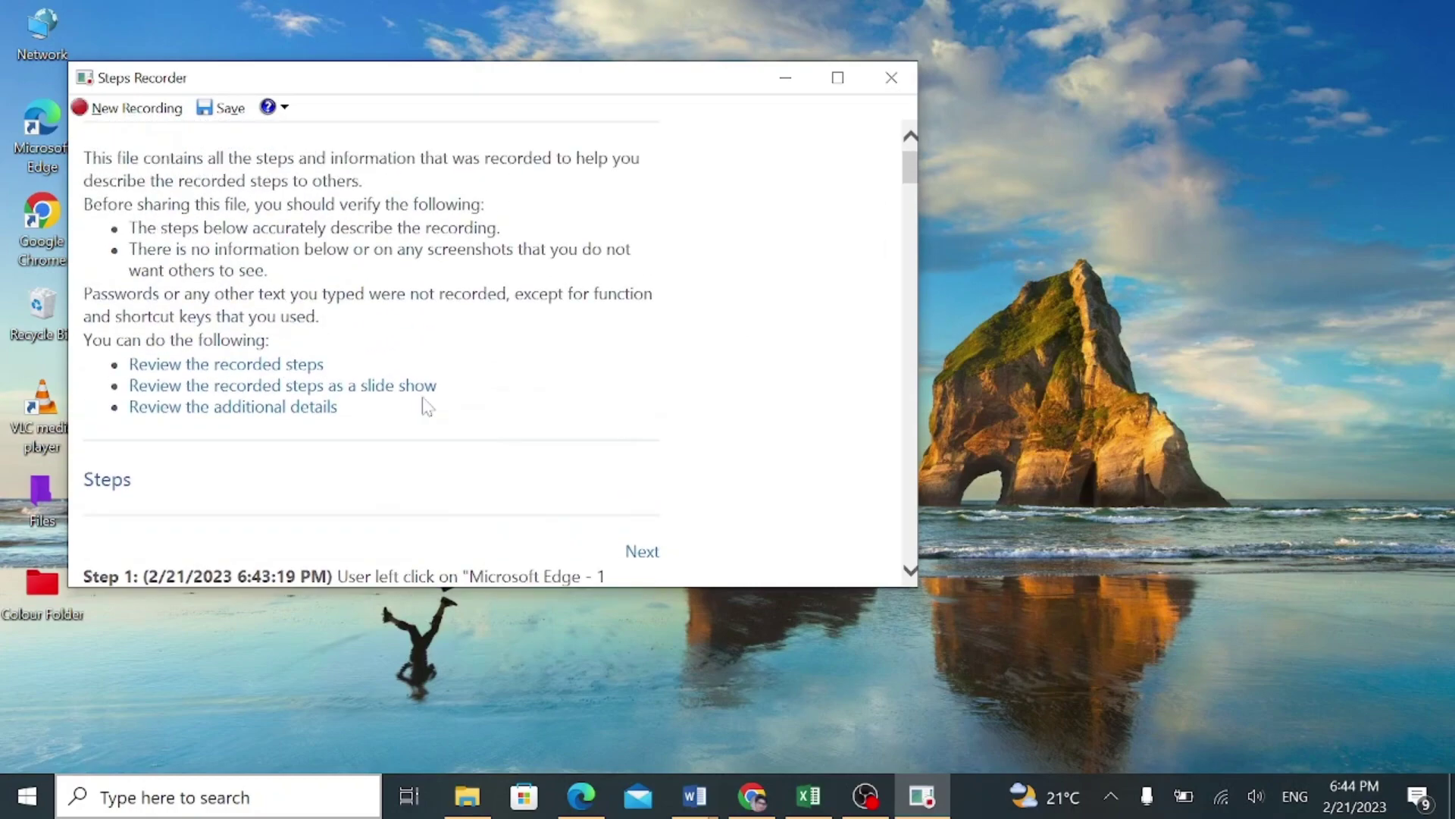
Step: Minimize Steps Recorder and tile Word's Document1 on the left half of the screen with Attendance Sheet (IOT).xlsx on the right half
left_click(785, 77)
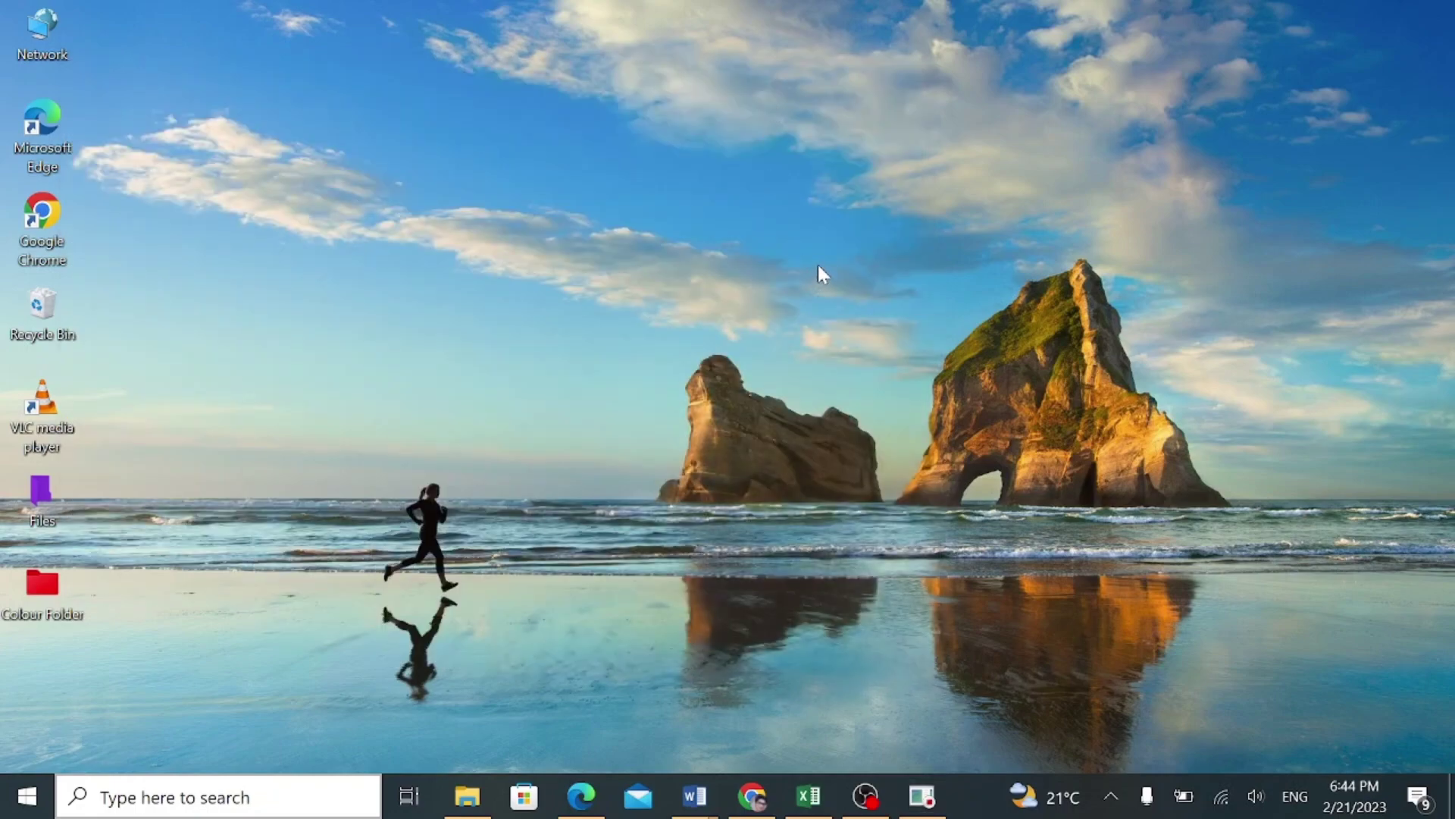
mouse_move(694, 796)
left_click(765, 688)
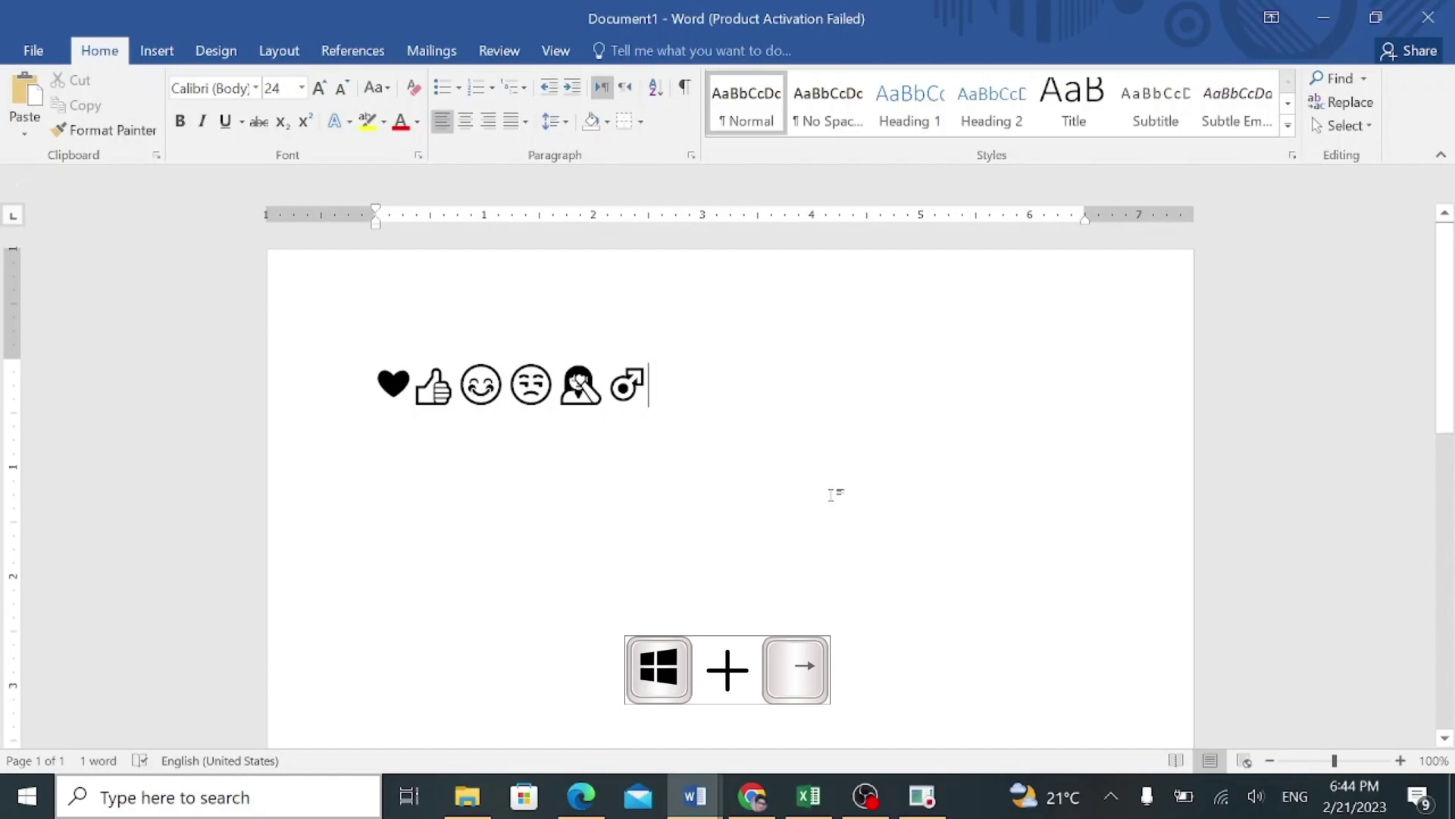
key("super+Left")
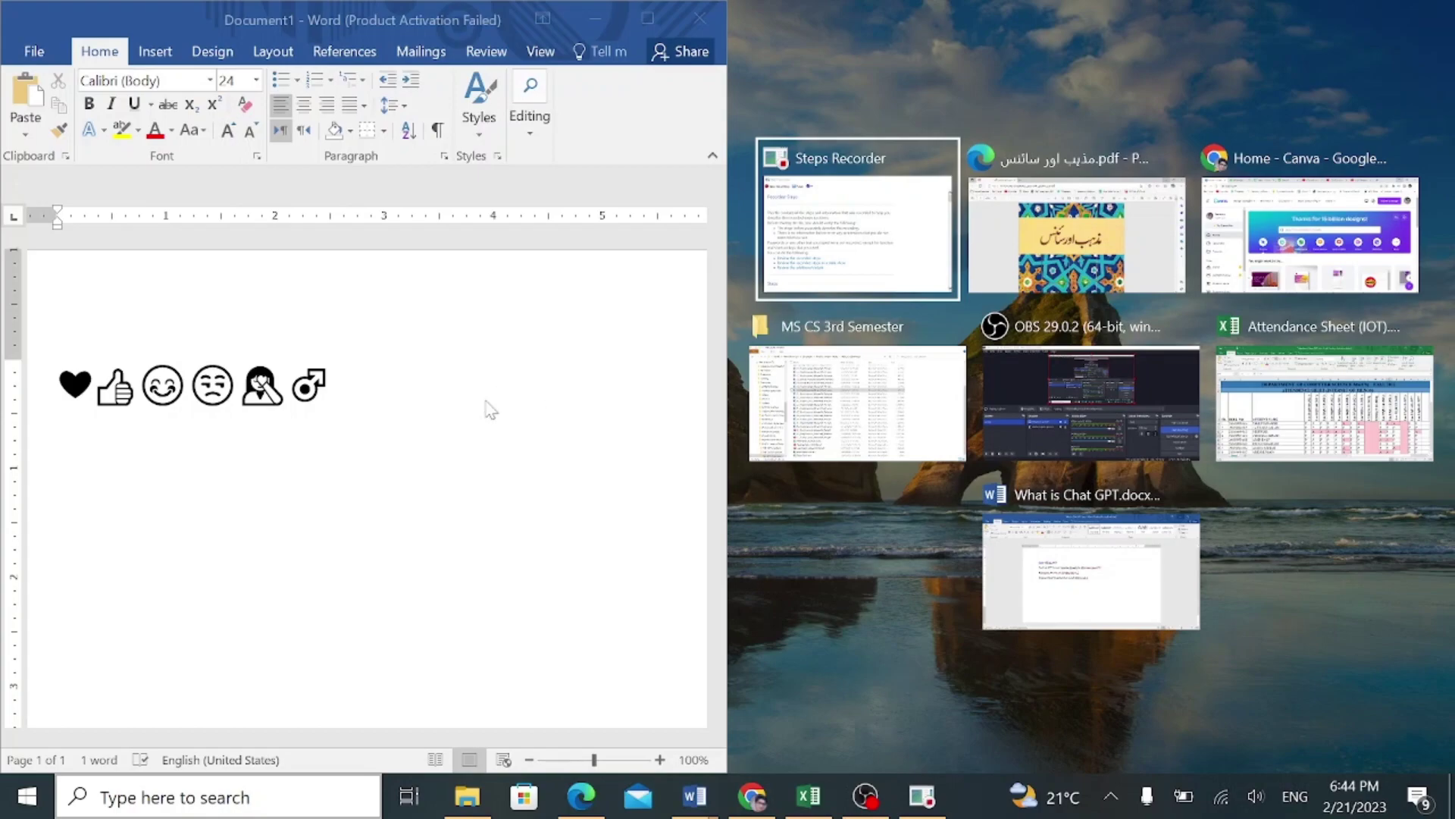
left_click(1304, 404)
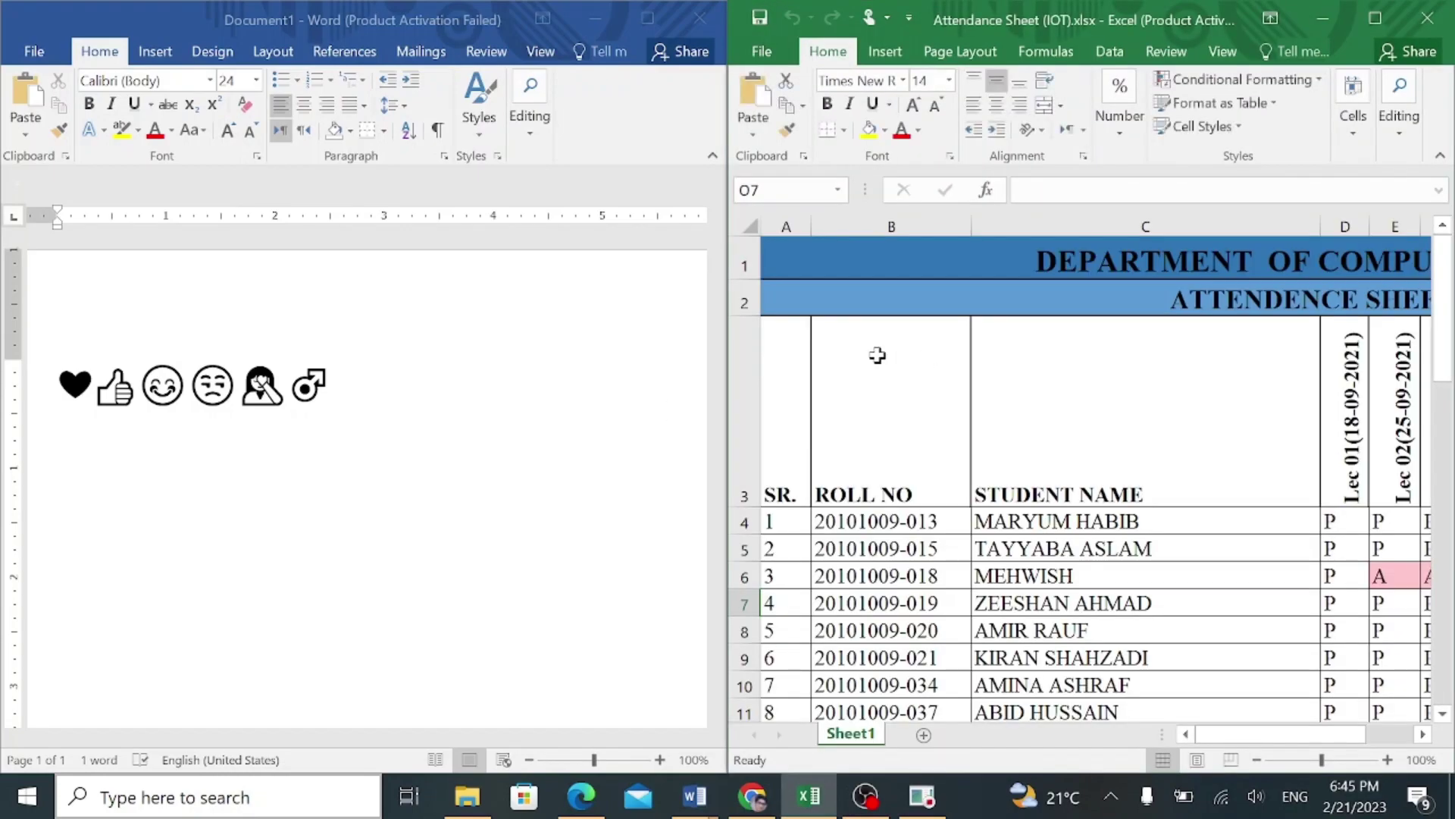
scroll(1011, 462, "down", 13)
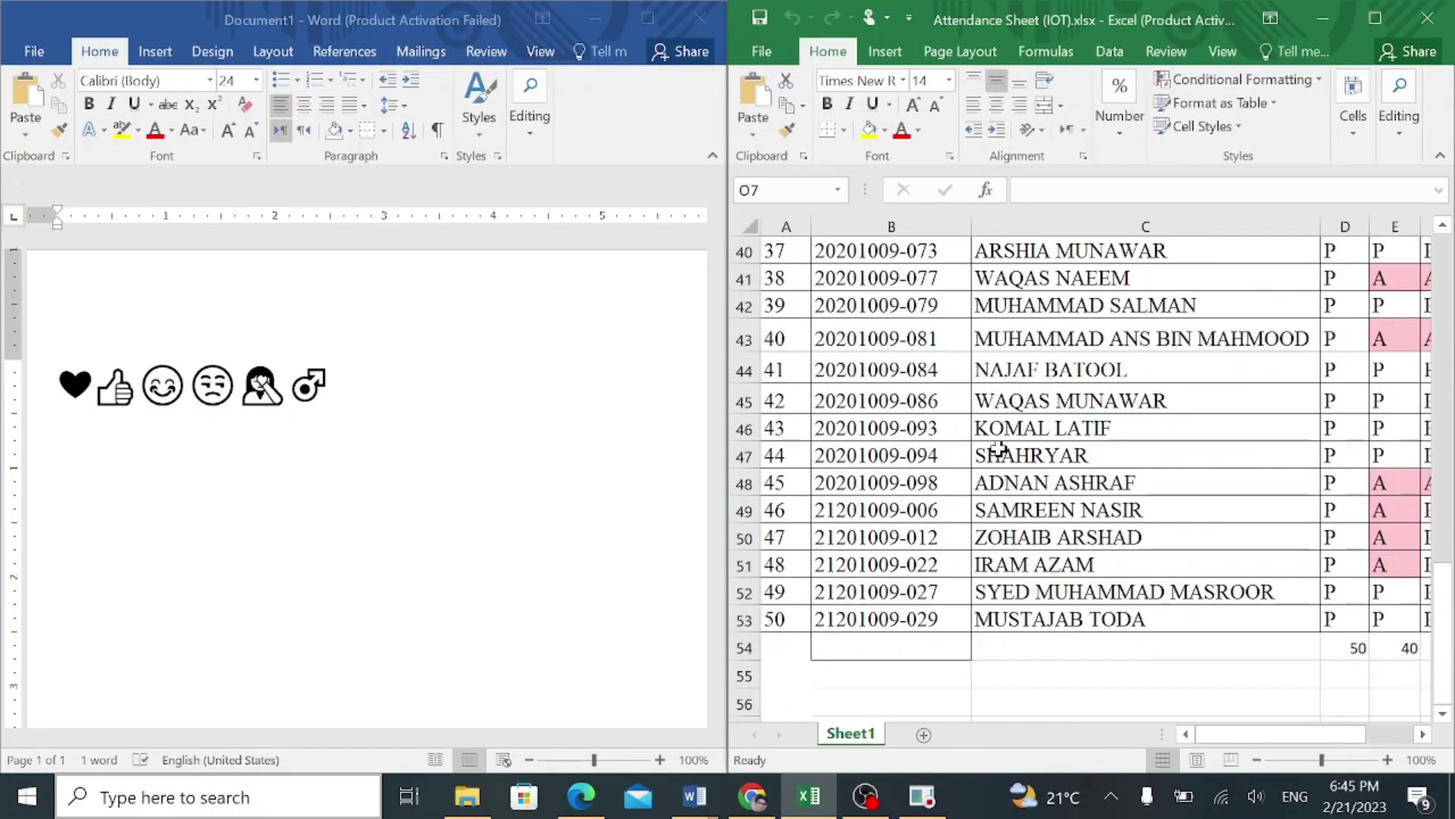
scroll(999, 449, "up", 3)
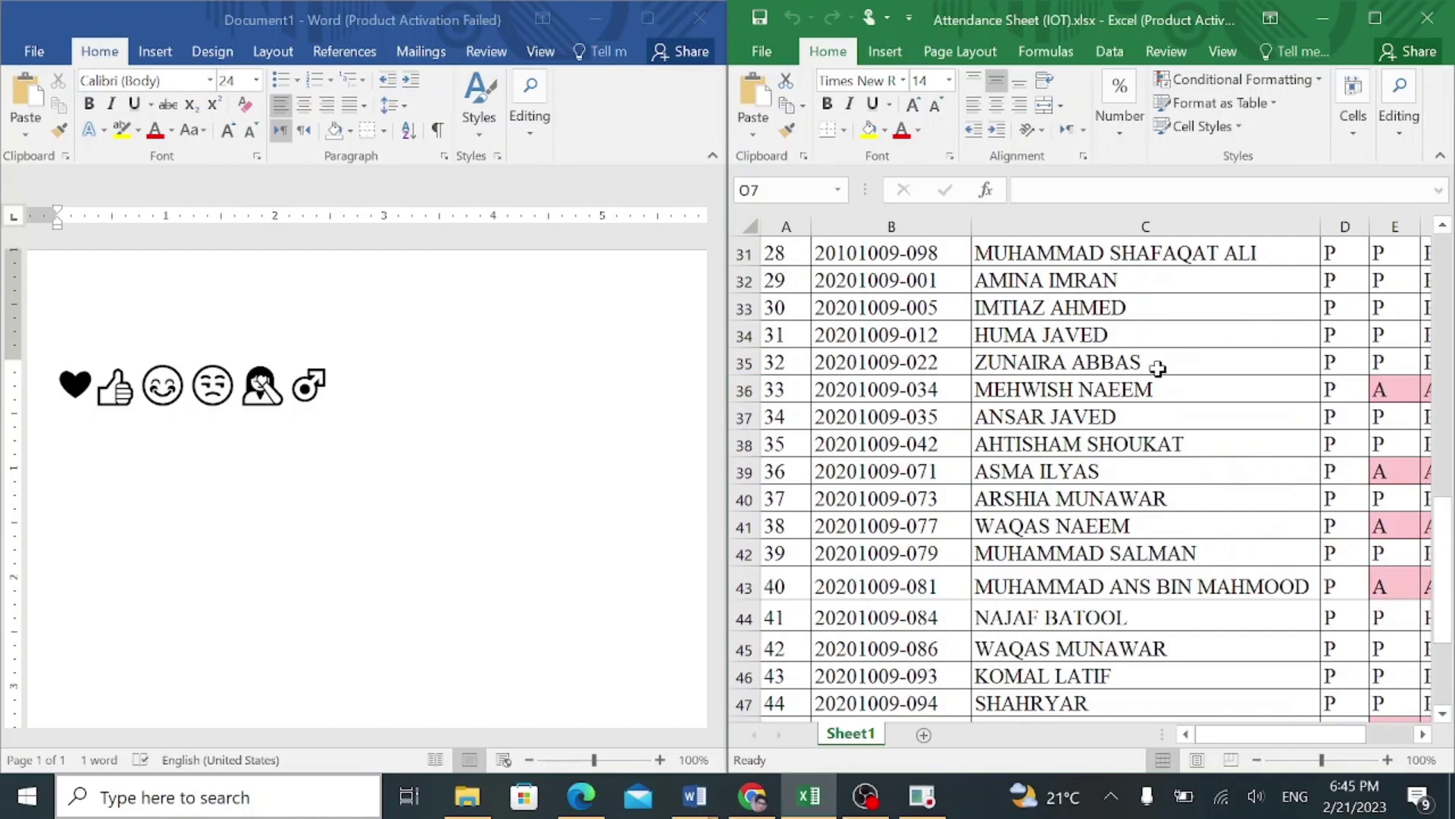
scroll(1158, 369, "down", 1)
scroll(1144, 384, "up", 11)
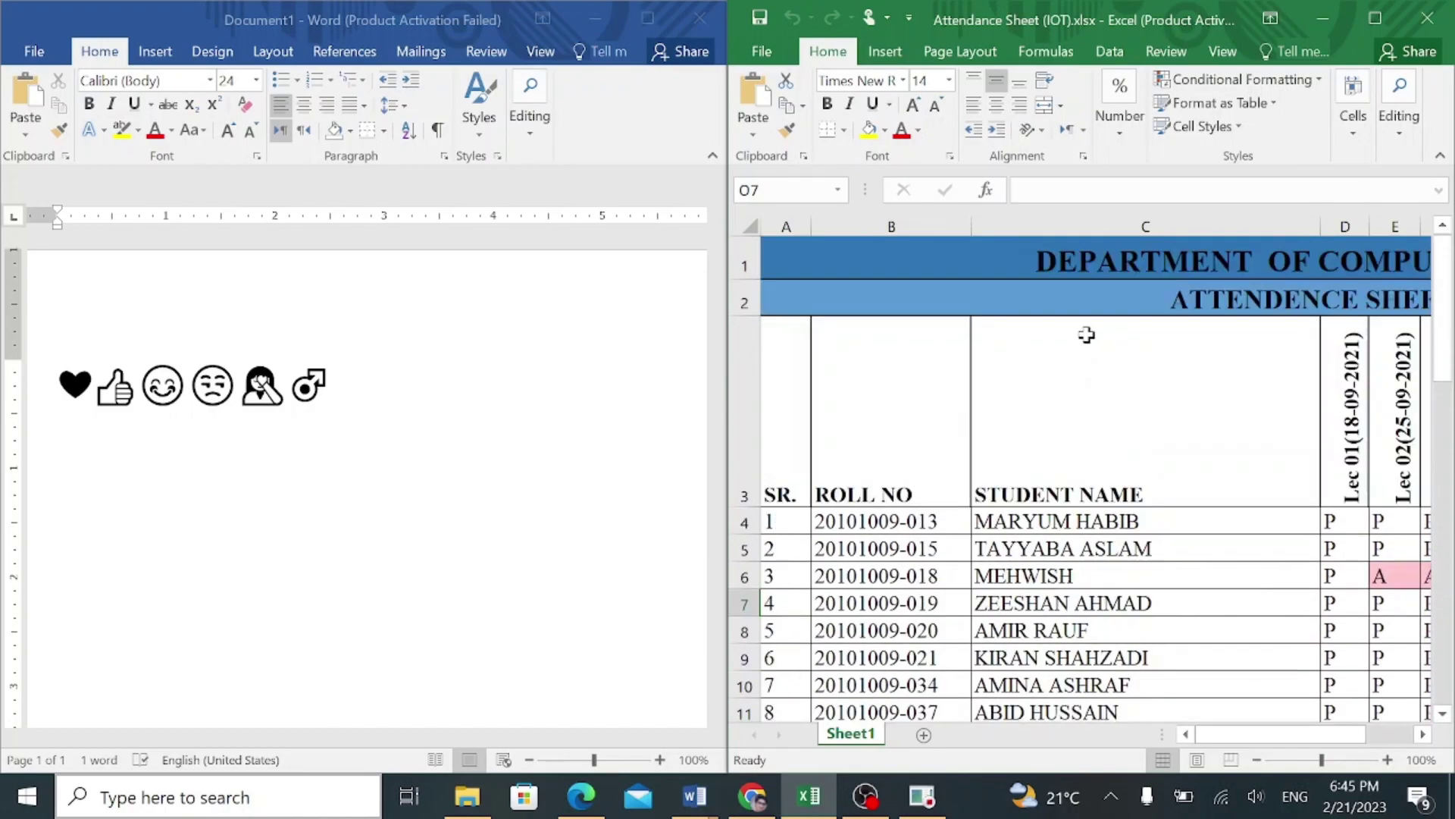
scroll(1087, 335, "down", 9)
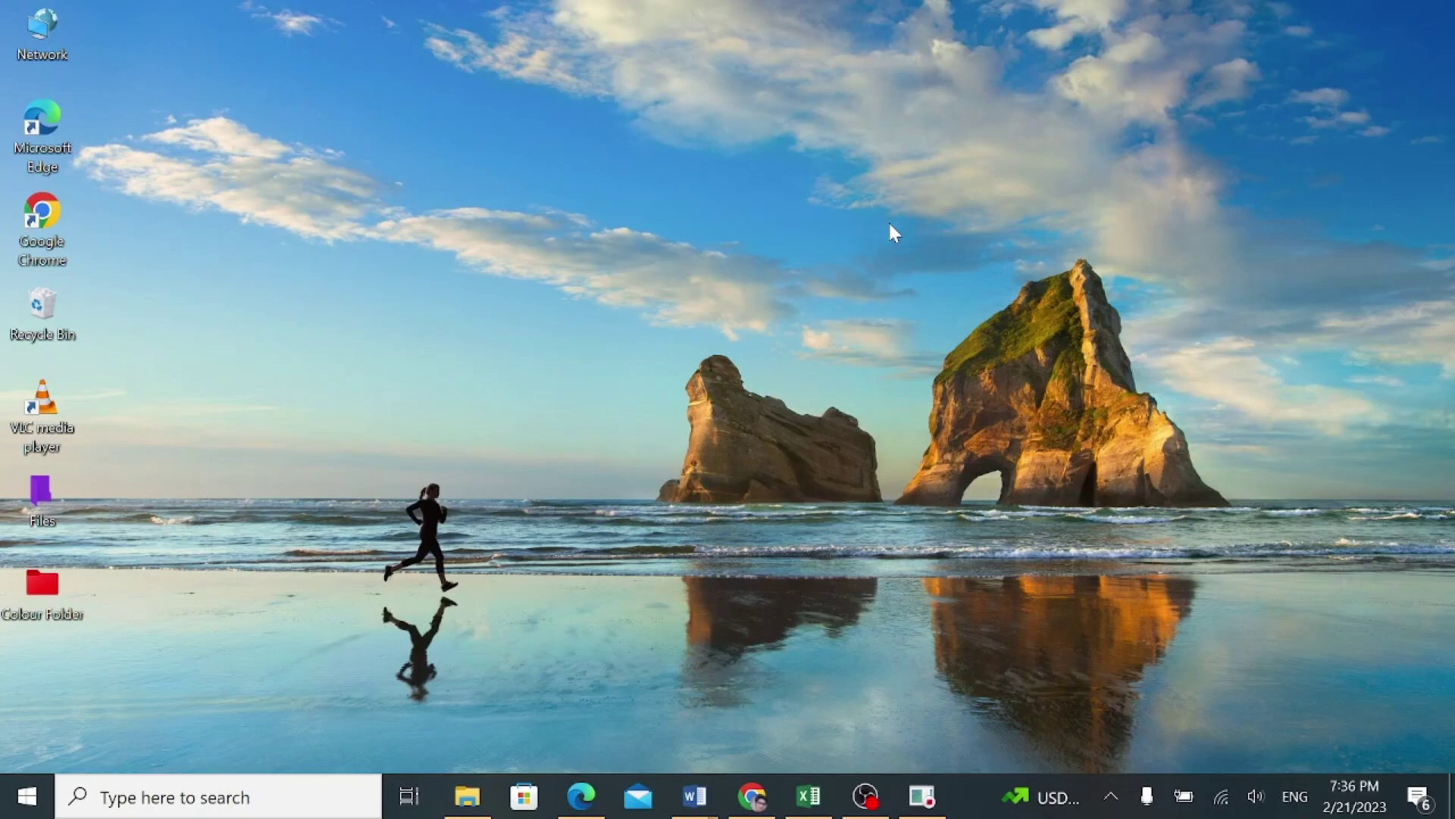
Step: Launch the DirectX diagnostics by running the command dxdiag from the Run dialog
key("super+r")
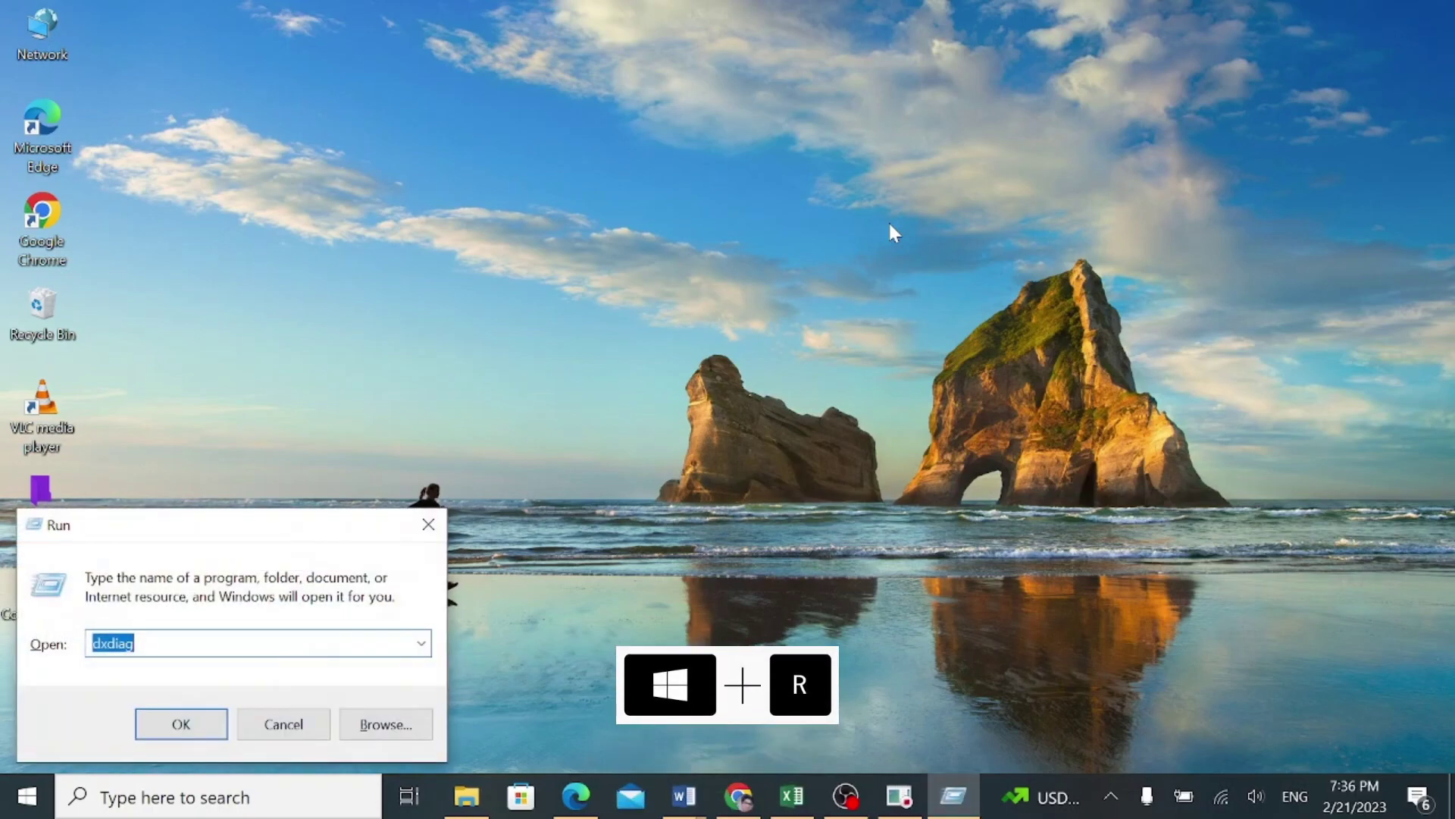
key("BackSpace")
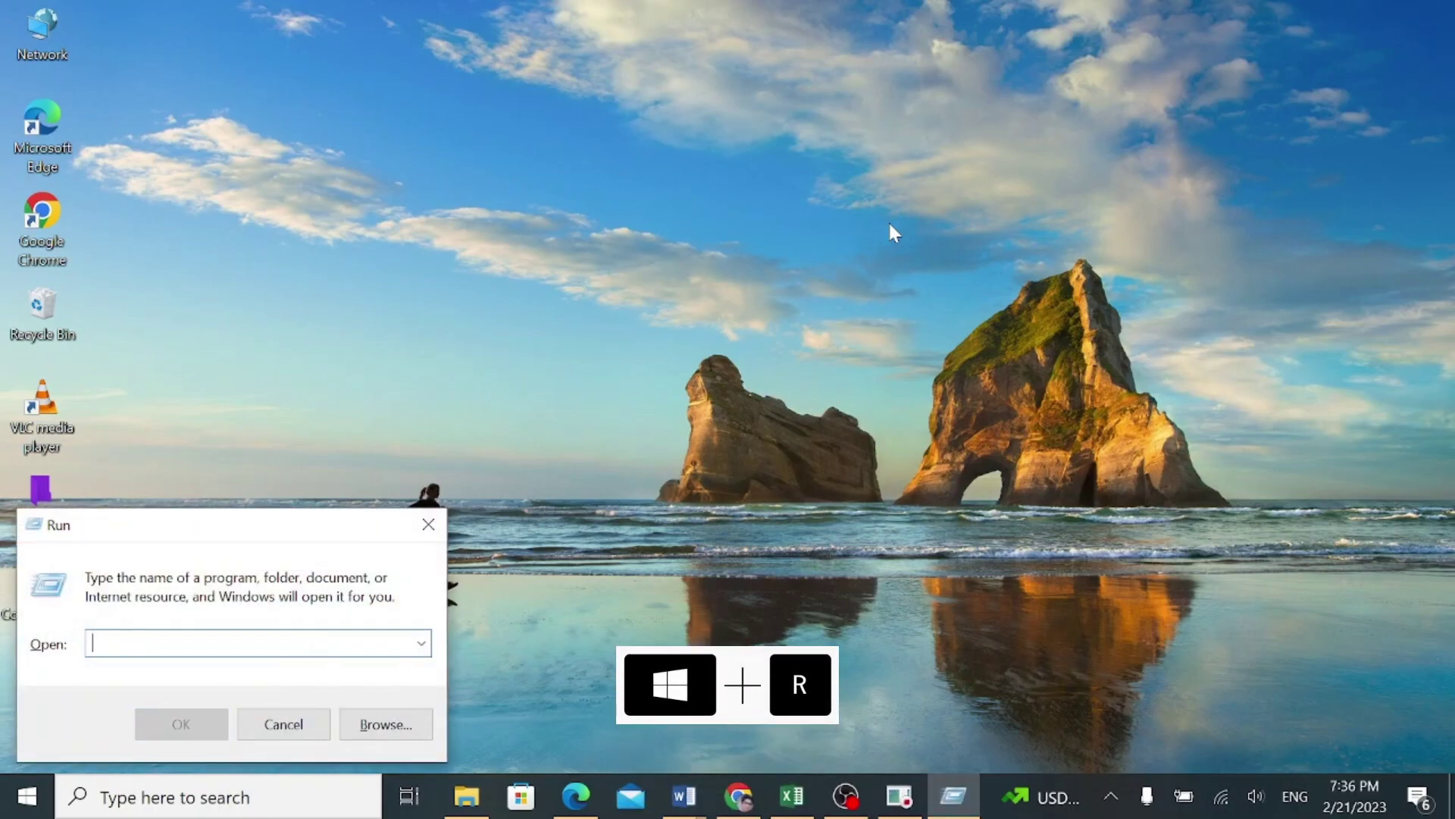
type("dx")
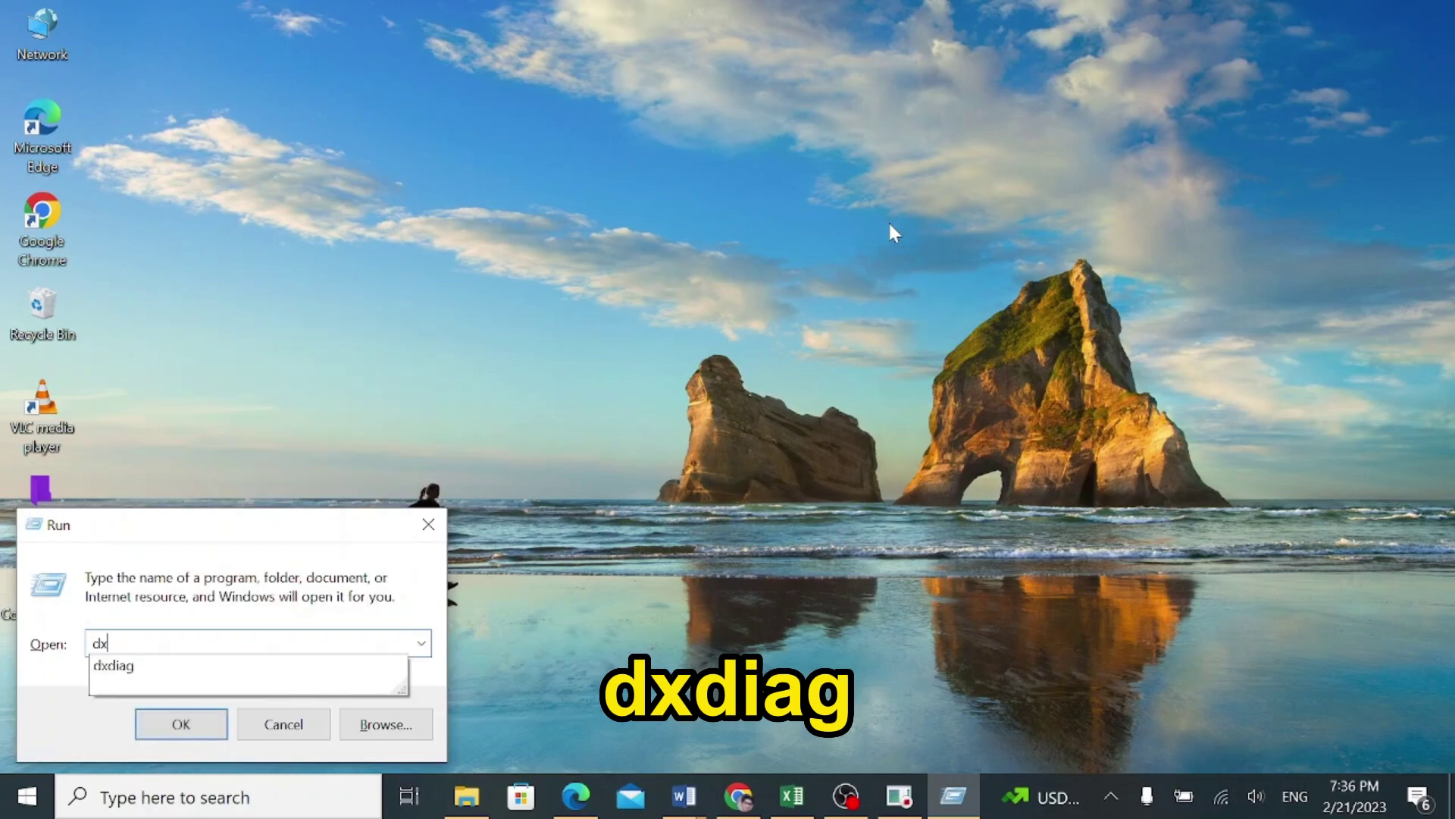
type("diag")
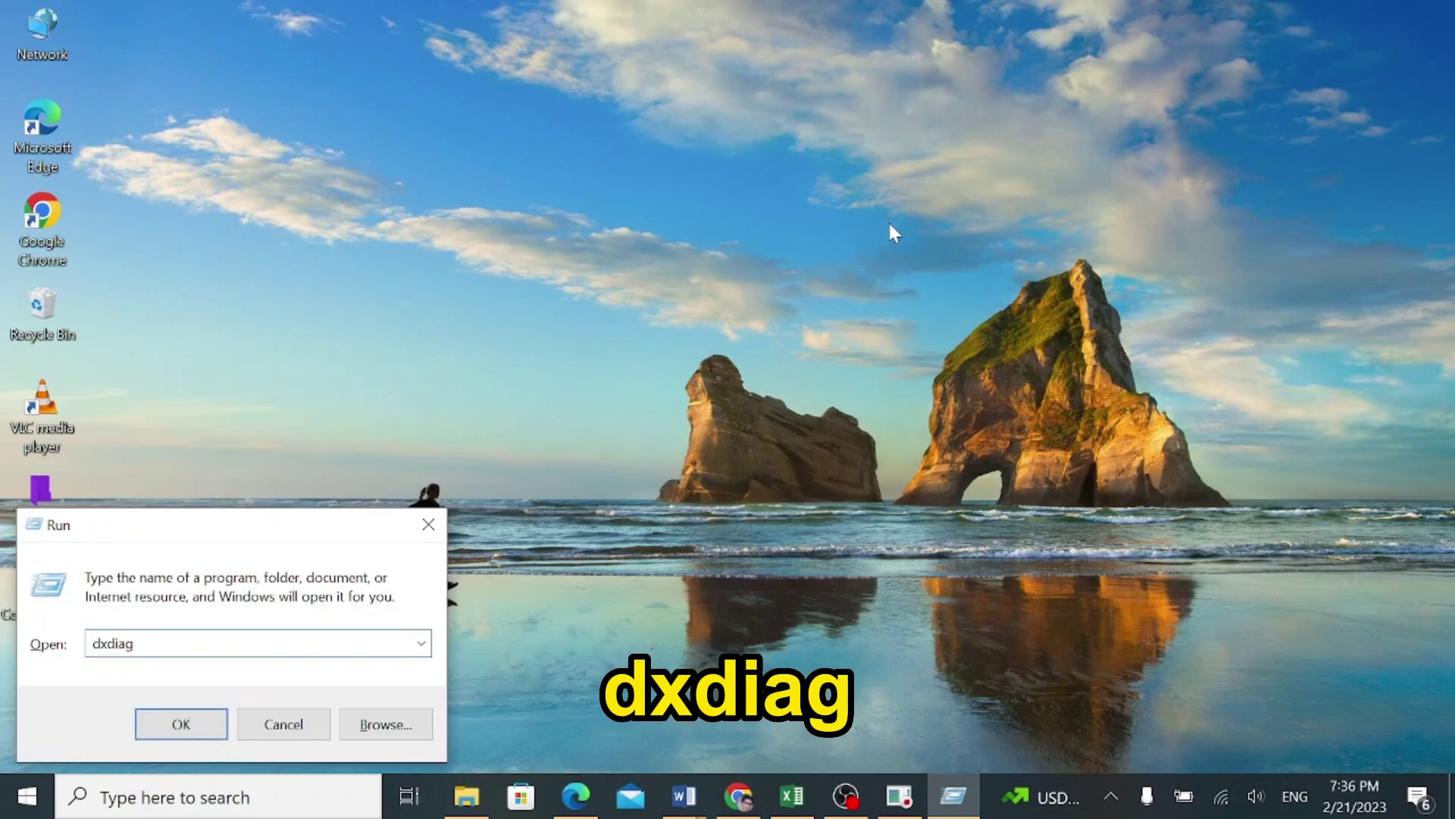
key("Return")
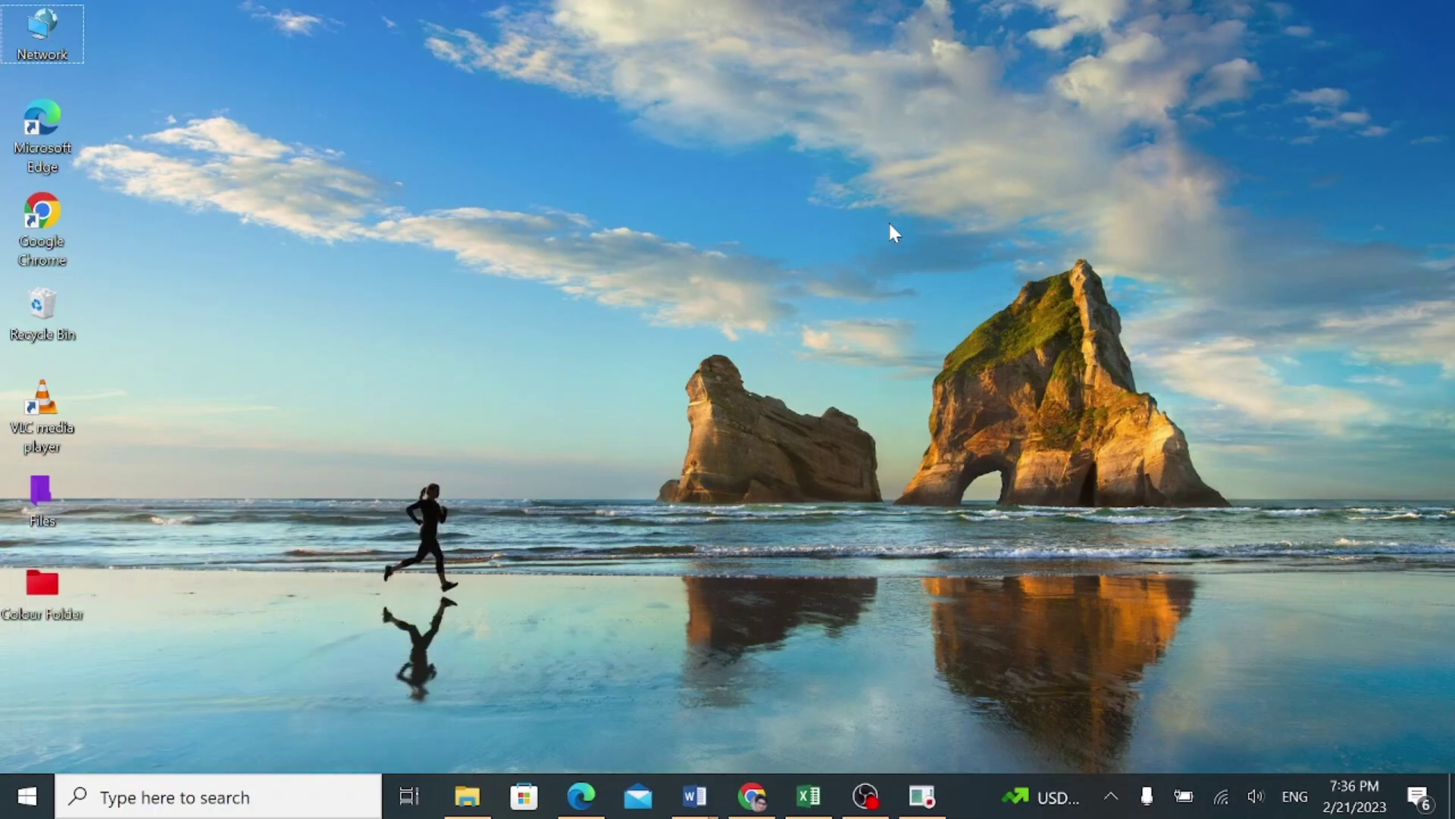